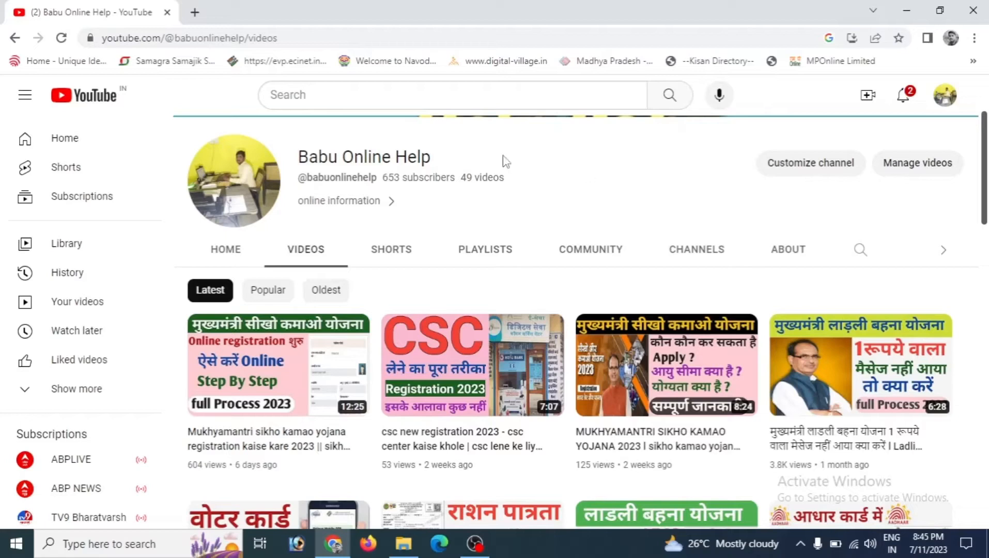
Step: In a new browser tab, search for mpedistrict.gov.in using the address bar suggestion
click(195, 12)
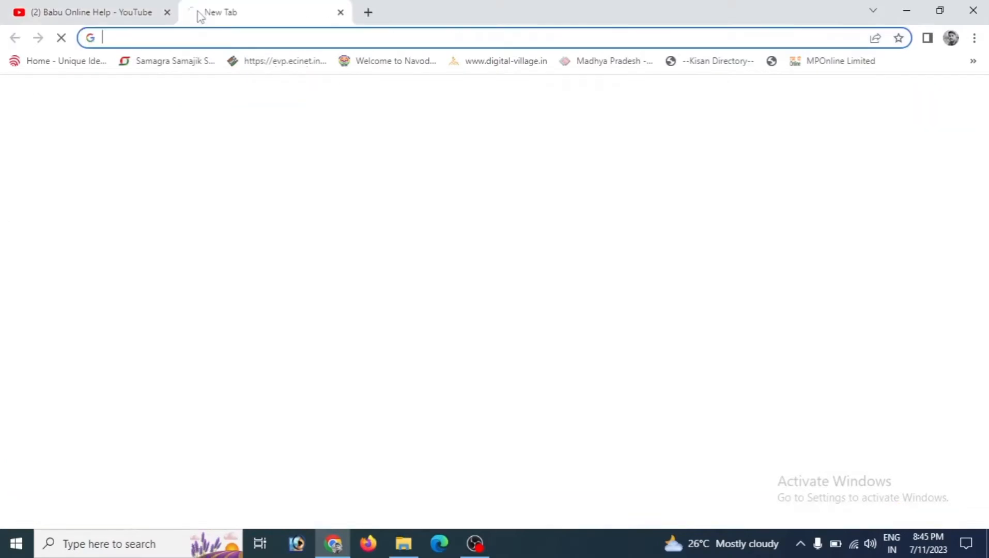
text(mpedistrict.gov.in/MPL/ServiceRegistrationStatus.aspx?by=RegNo)
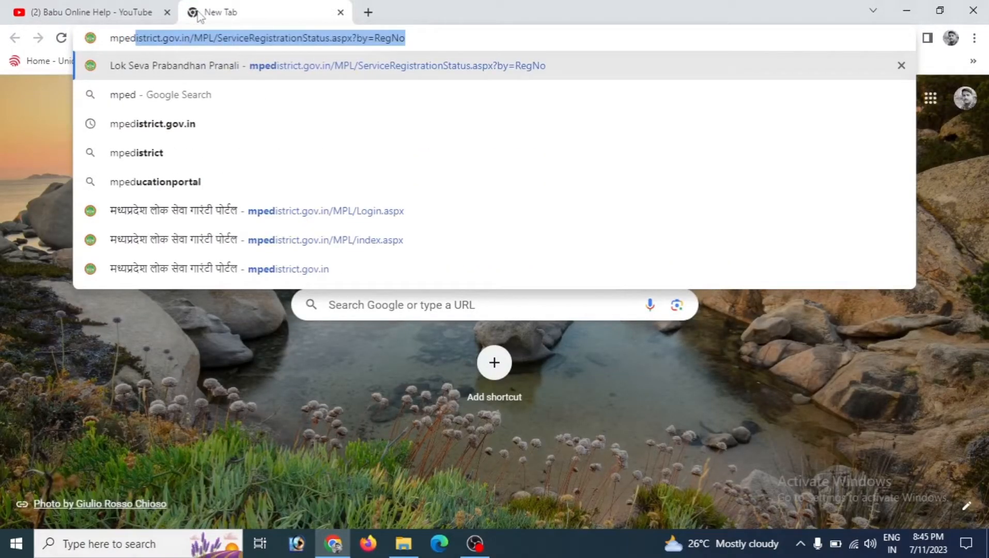
key(Down)
key(Down)
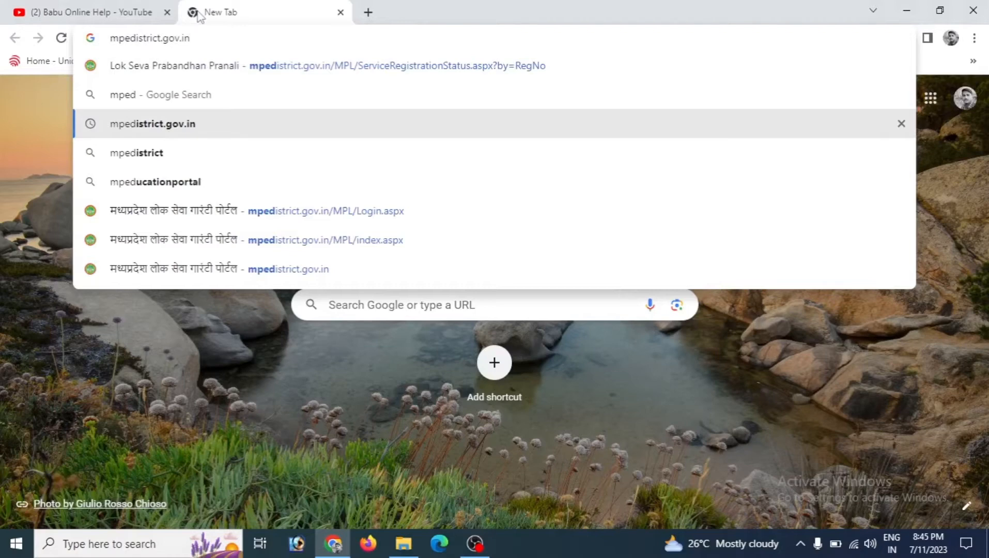
key(Return)
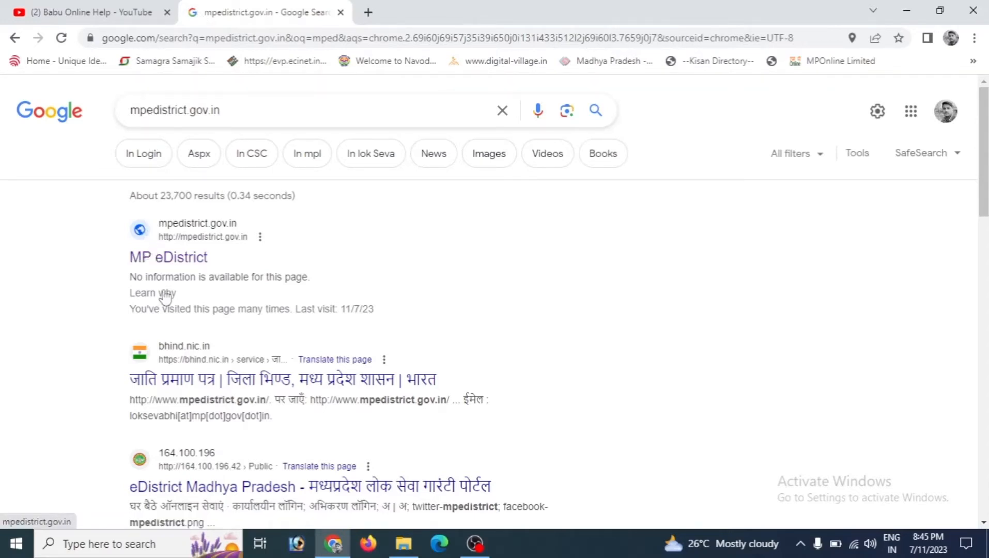
Step: Open the MP eDistrict result, enter the MP e-District portal, and go to its login page
click(164, 263)
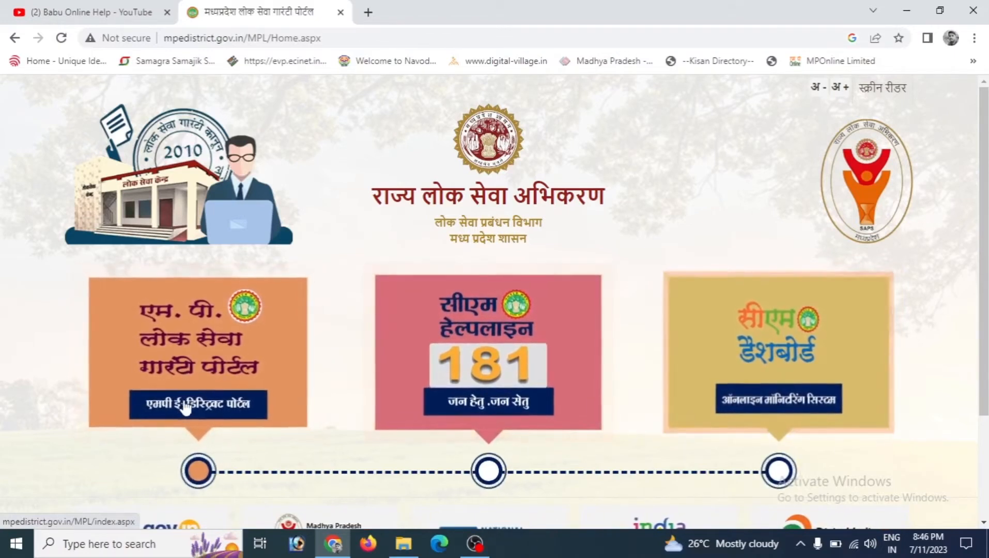
click(218, 416)
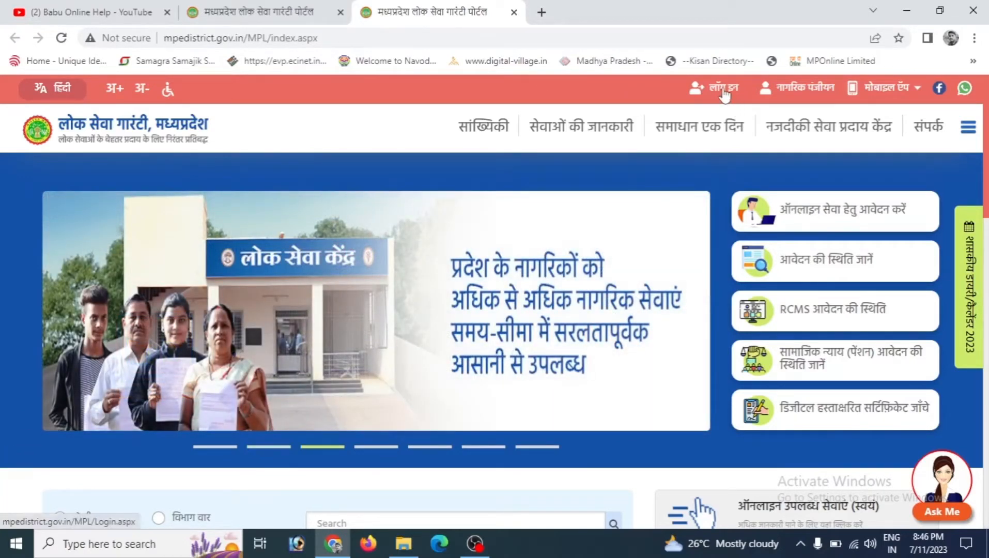
click(723, 89)
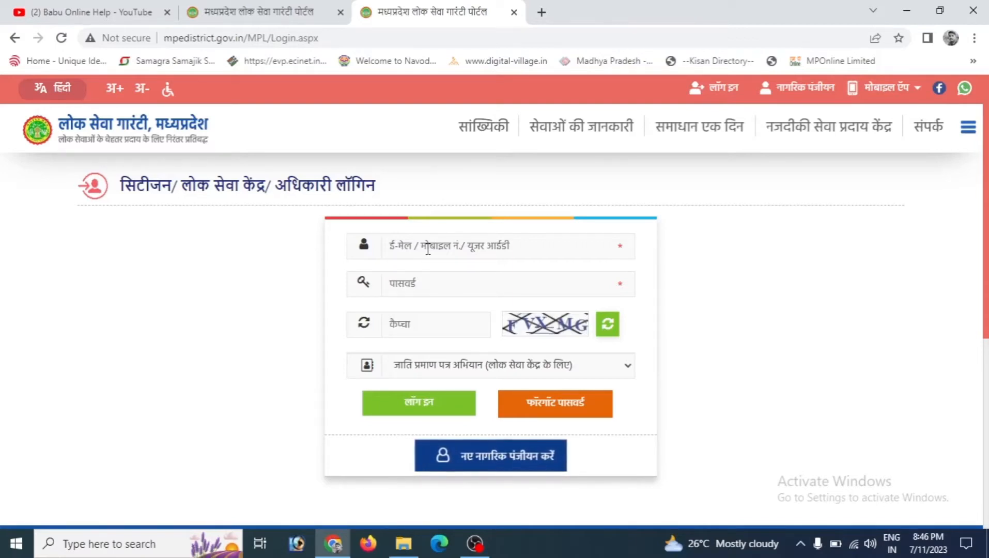
Step: Log in to the portal with the saved user ID and password, entering the captcha code
click(419, 291)
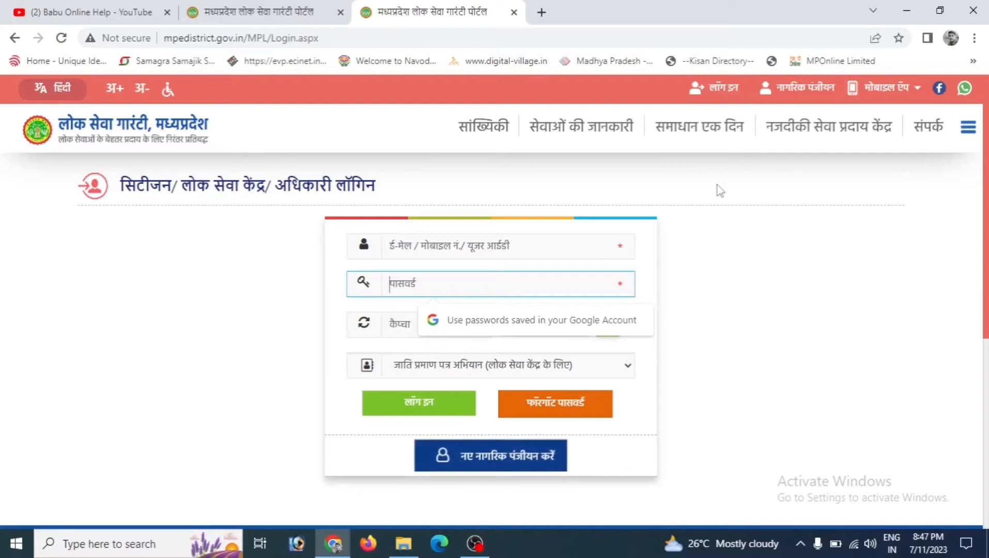
click(495, 249)
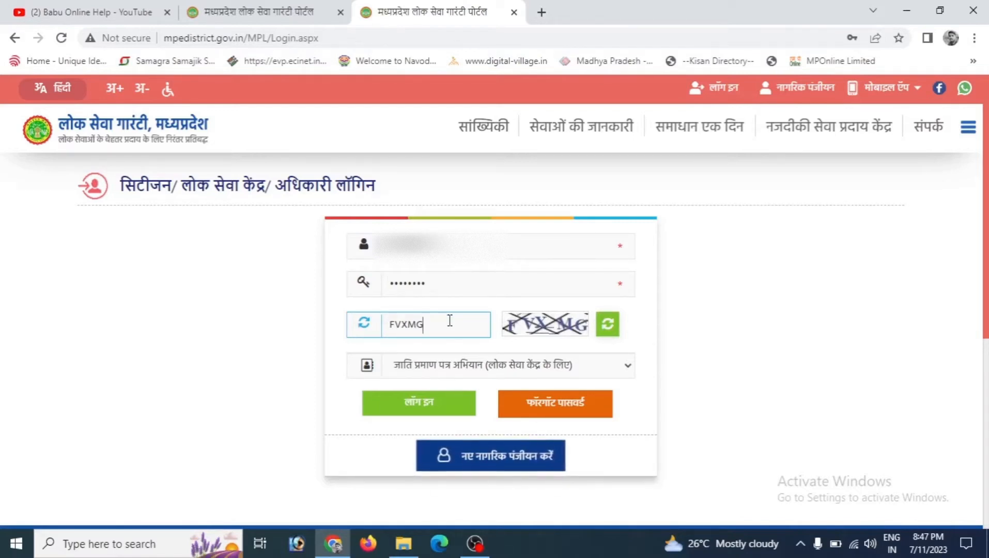
click(420, 413)
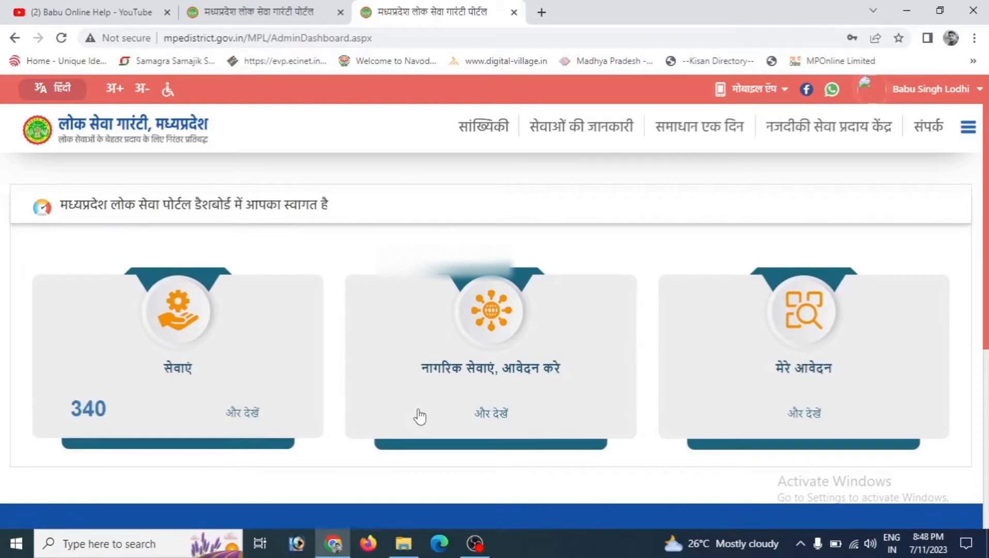
Step: Open the citizen services list and select the (6.3-B) caste certificate service for other backward classes
mouse_move(931, 102)
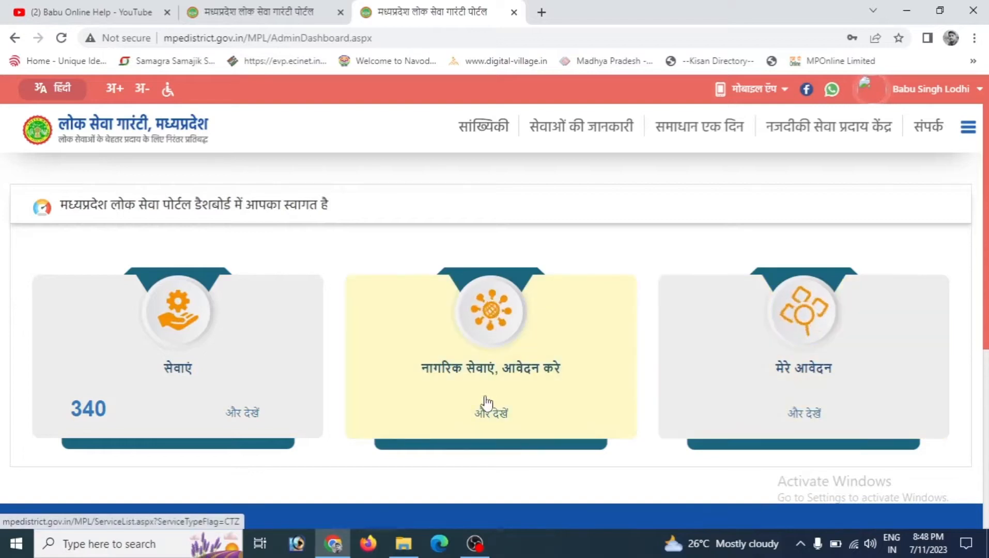
click(526, 388)
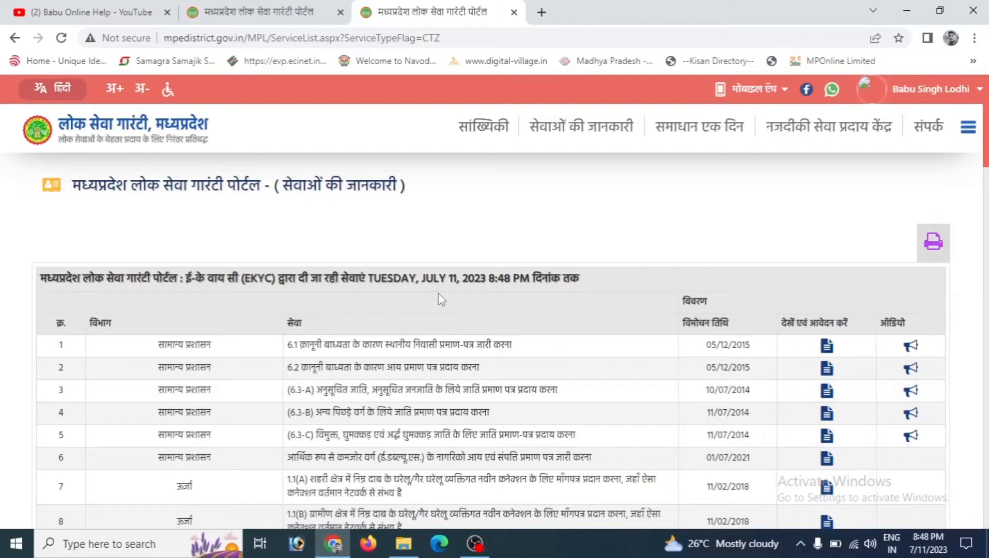
scroll(438, 292, down, 2)
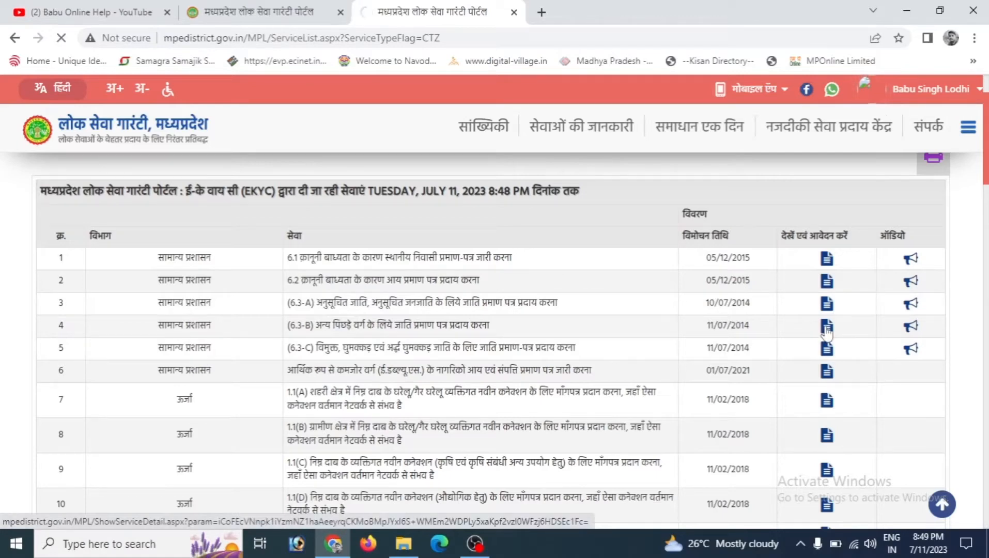
click(827, 330)
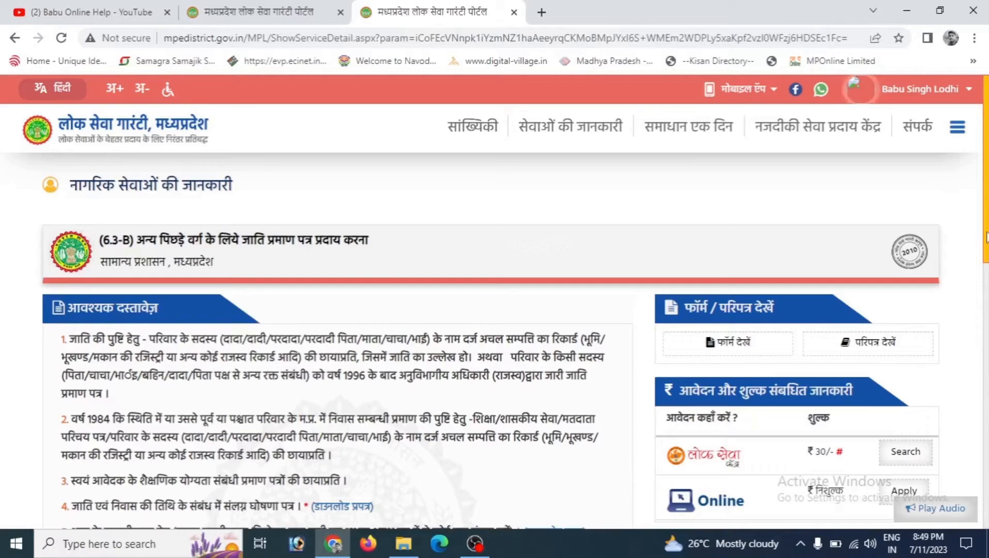
Step: Choose to apply online for this service and start a new application registration
scroll(494, 309, down, 8)
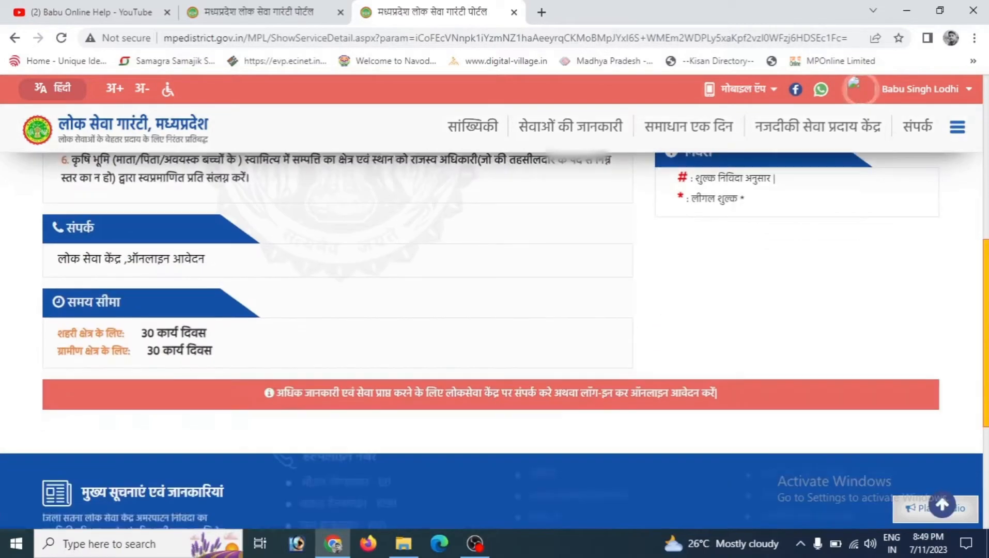
scroll(494, 310, up, 5)
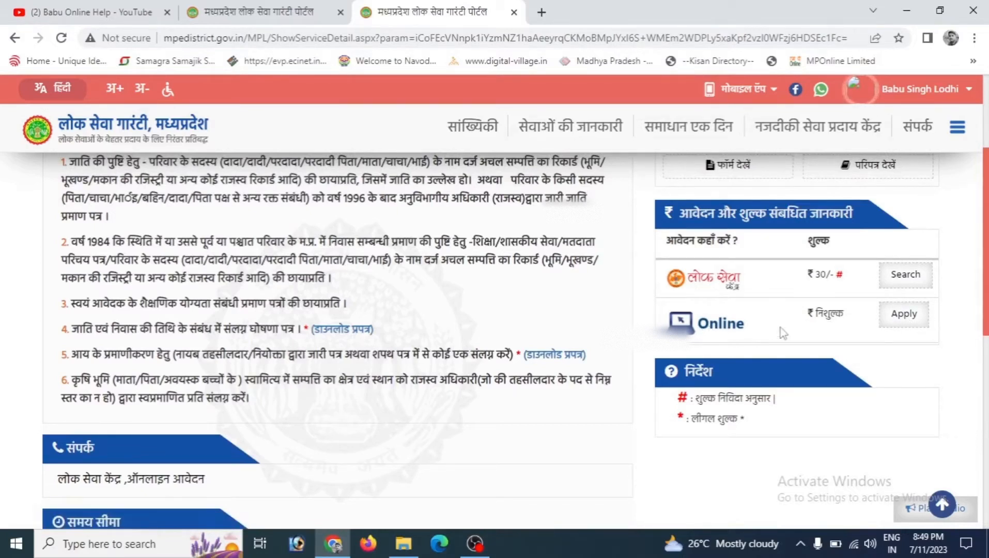
click(893, 325)
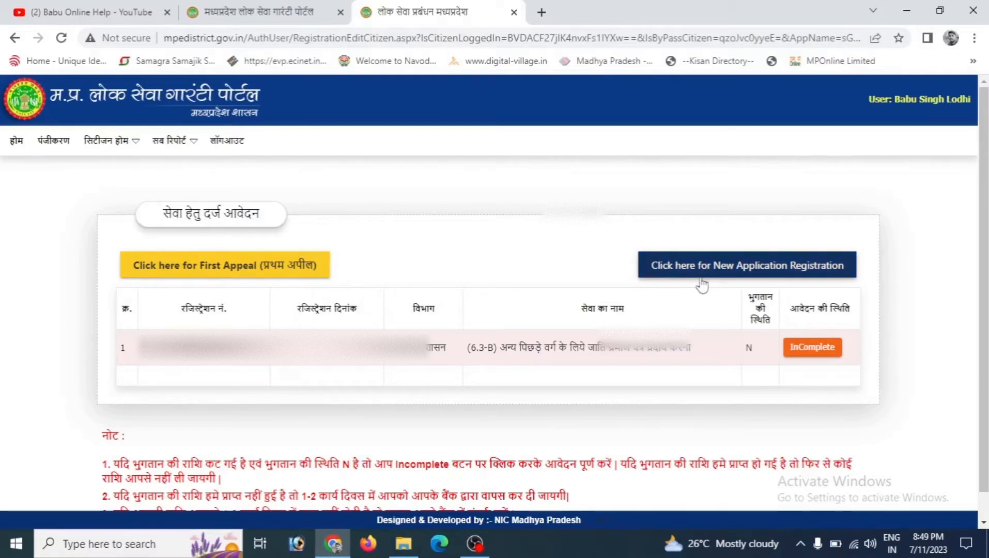
click(758, 281)
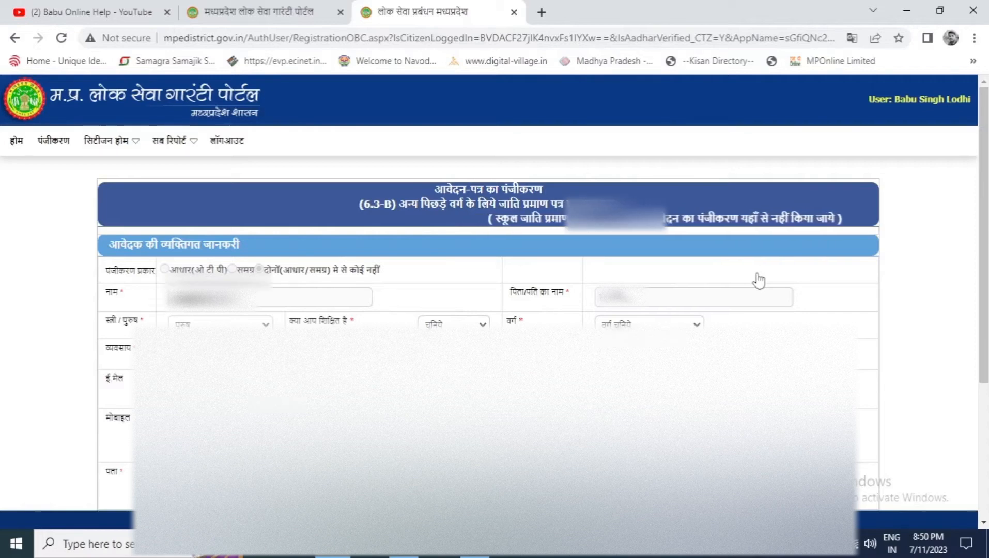
Step: Set the applicant's occupation to अन्य in the registration form
scroll(337, 211, down, 2)
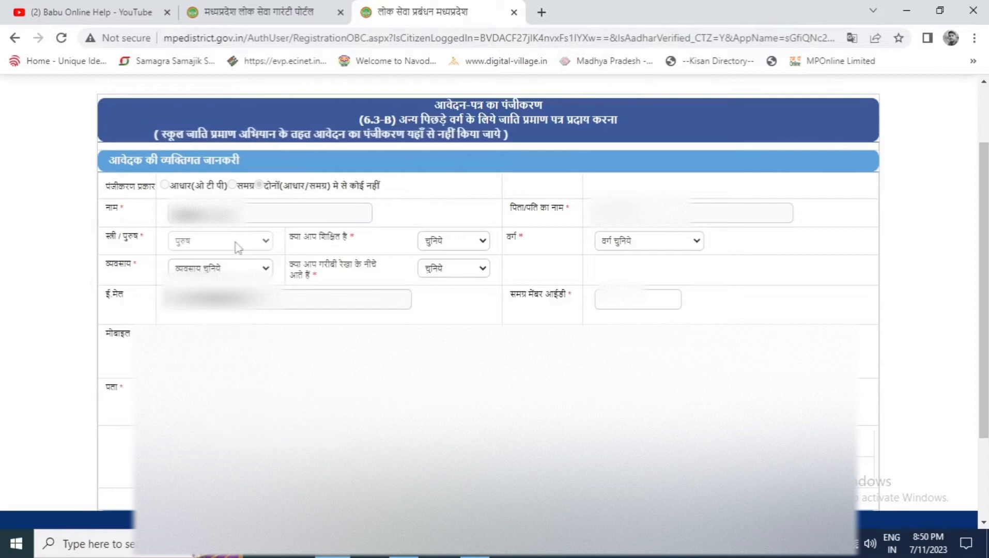
click(222, 269)
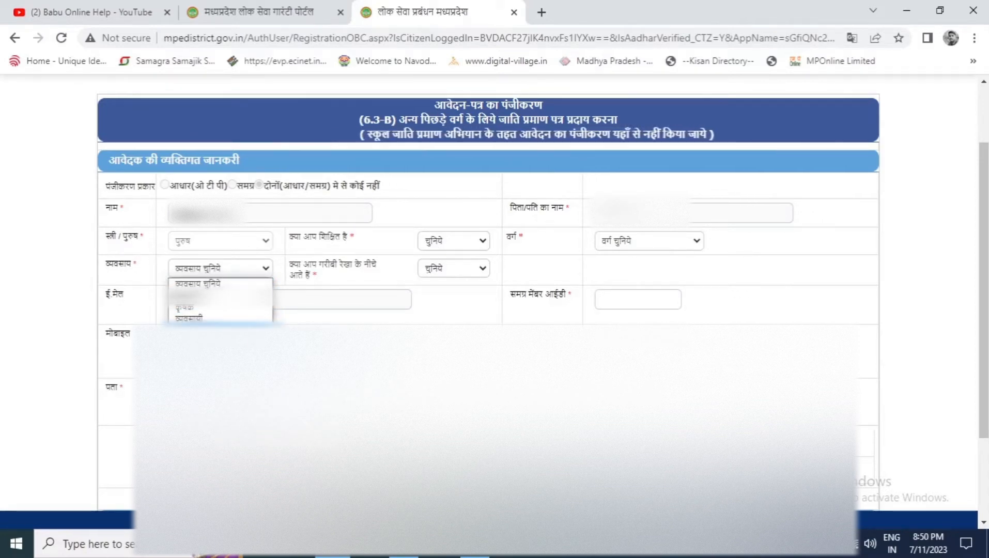
click(207, 337)
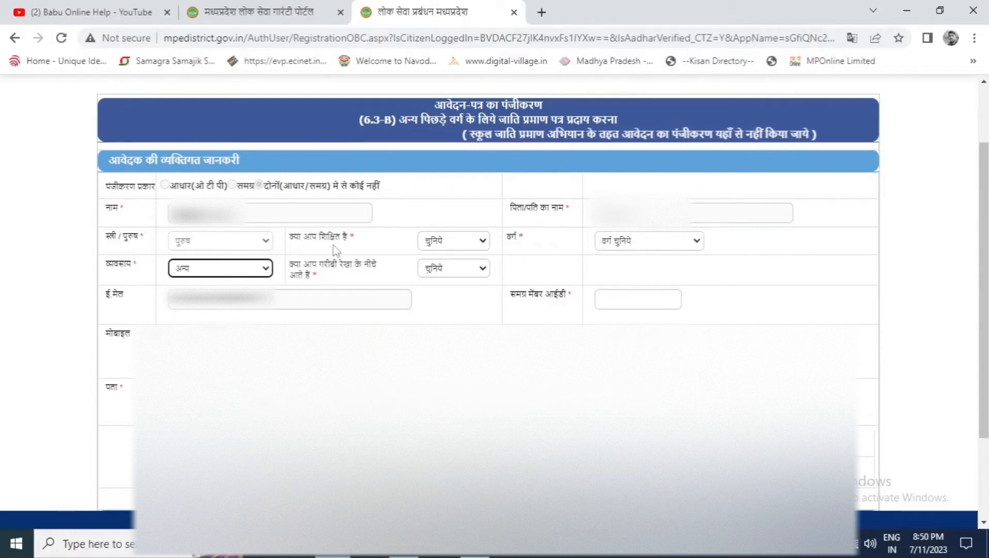
Step: Answer हाँ for both the educated question and the below-poverty-line question
click(452, 247)
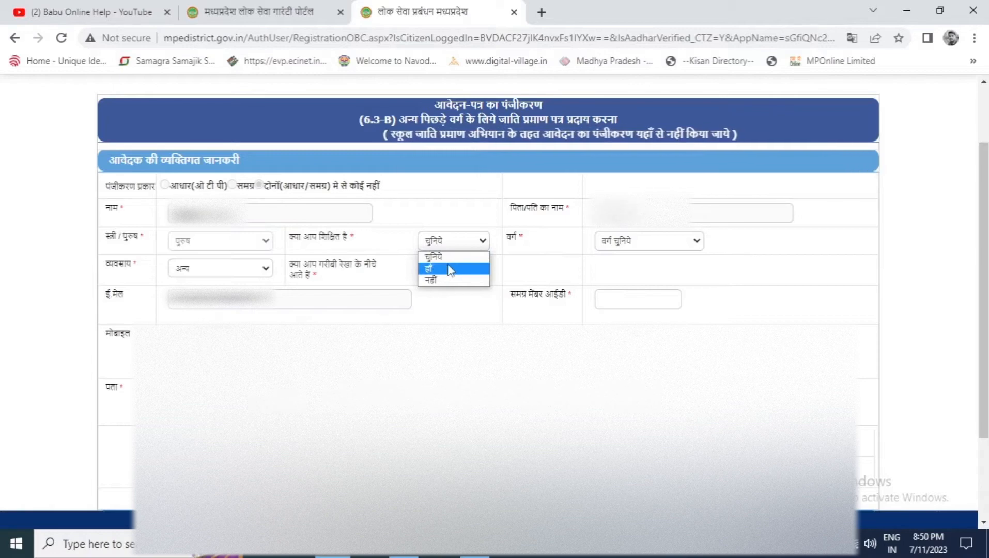
click(447, 266)
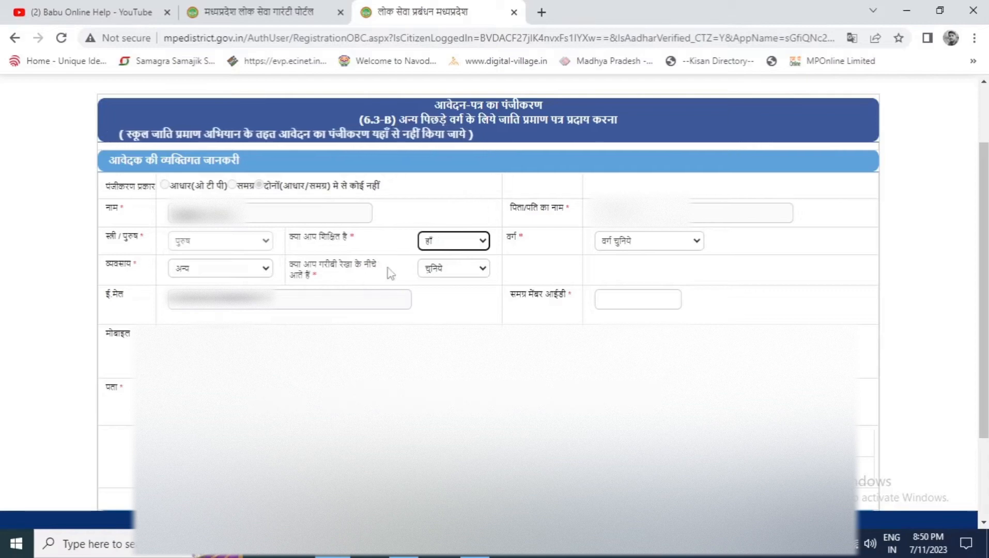
click(461, 273)
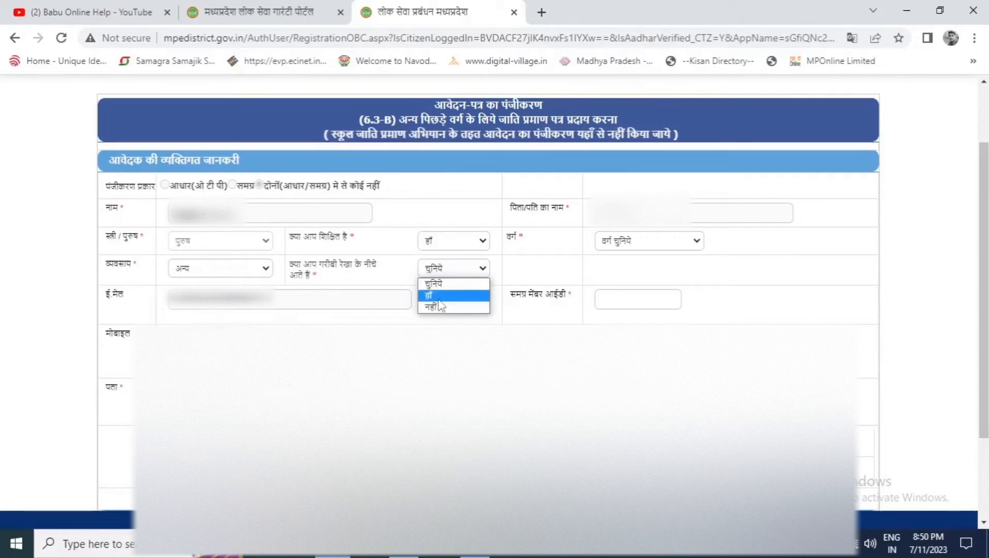
click(439, 300)
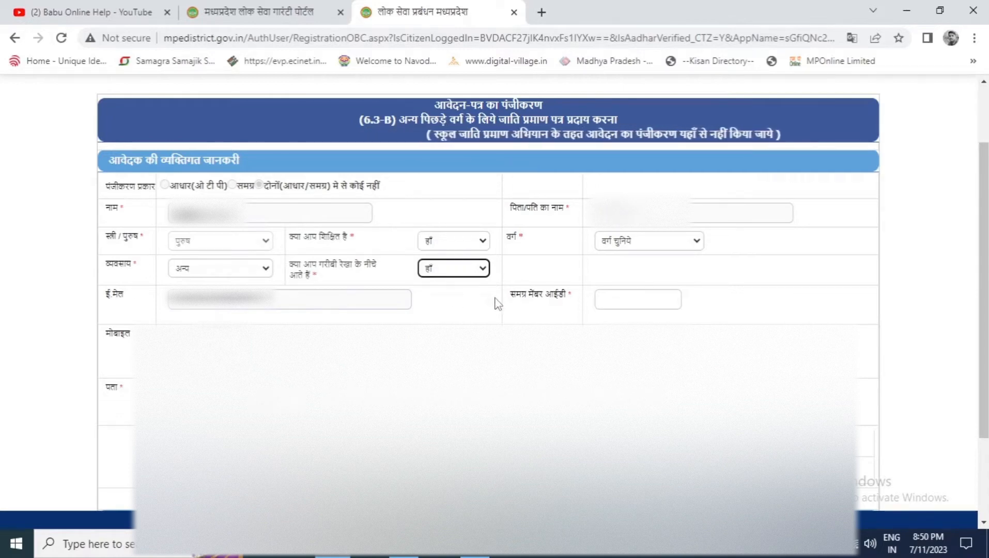
Step: Paste the applicant's Samagra member ID into its field and move out of it
click(611, 297)
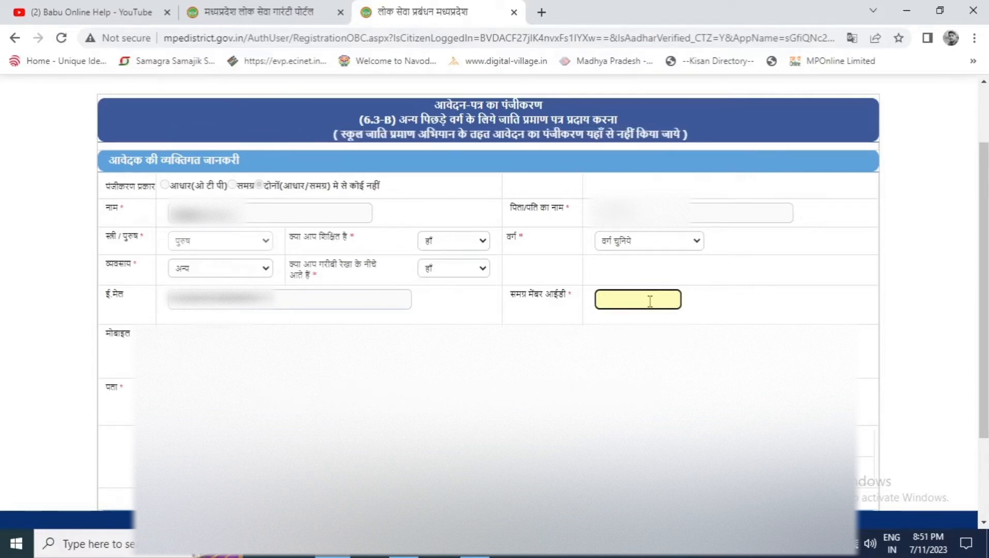
key(ctrl+v)
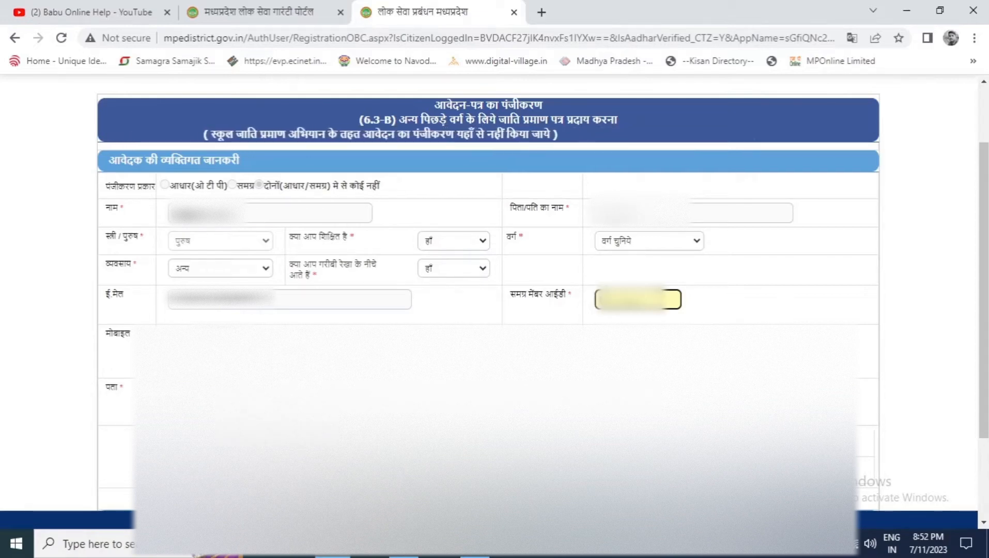
key(Tab)
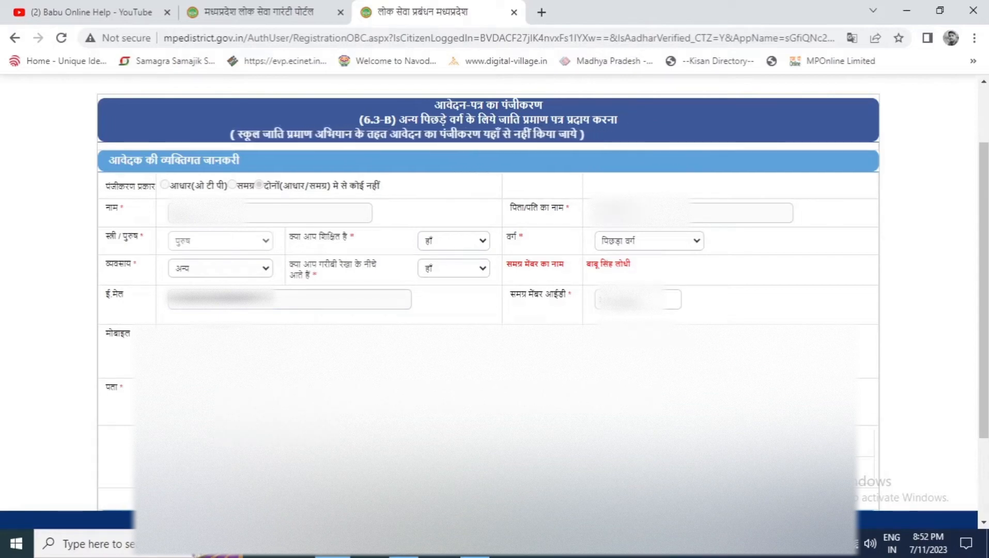
Step: Select the applicant's village or town from the village list in the address section
drag(987, 318, 987, 378)
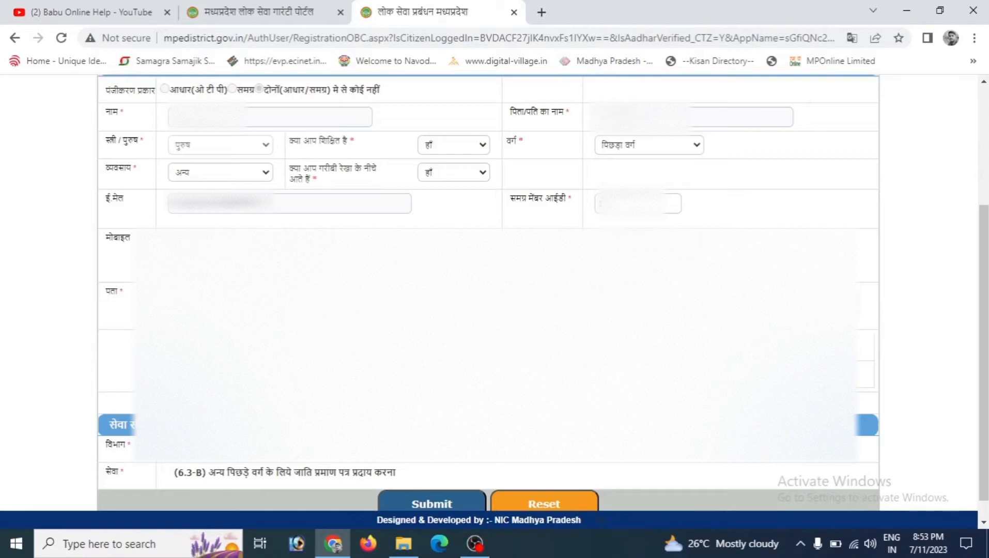
click(295, 348)
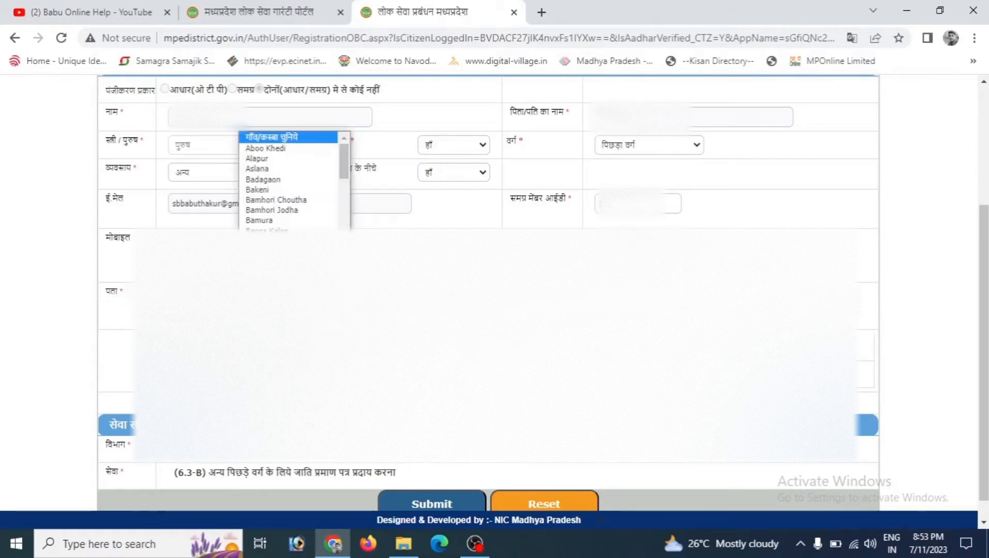
scroll(292, 181, down, 5)
click(279, 277)
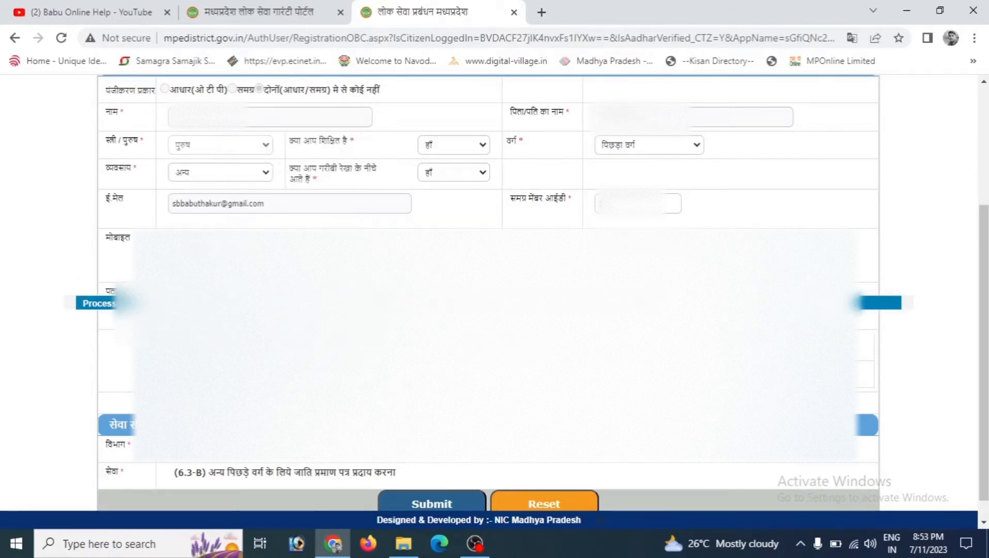
drag(984, 341, 984, 362)
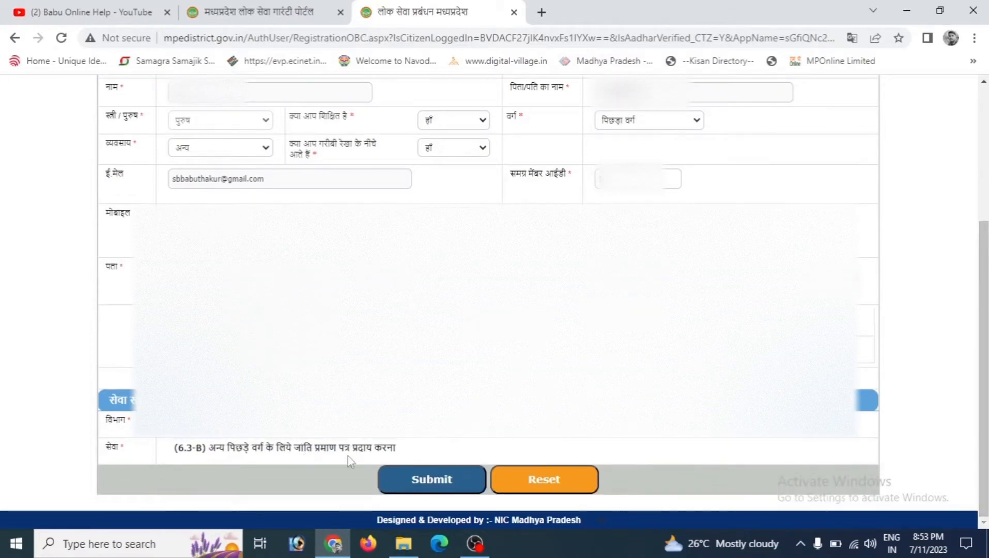
Step: Try to submit the registration form, acknowledging the alert that appears
click(418, 485)
key(Return)
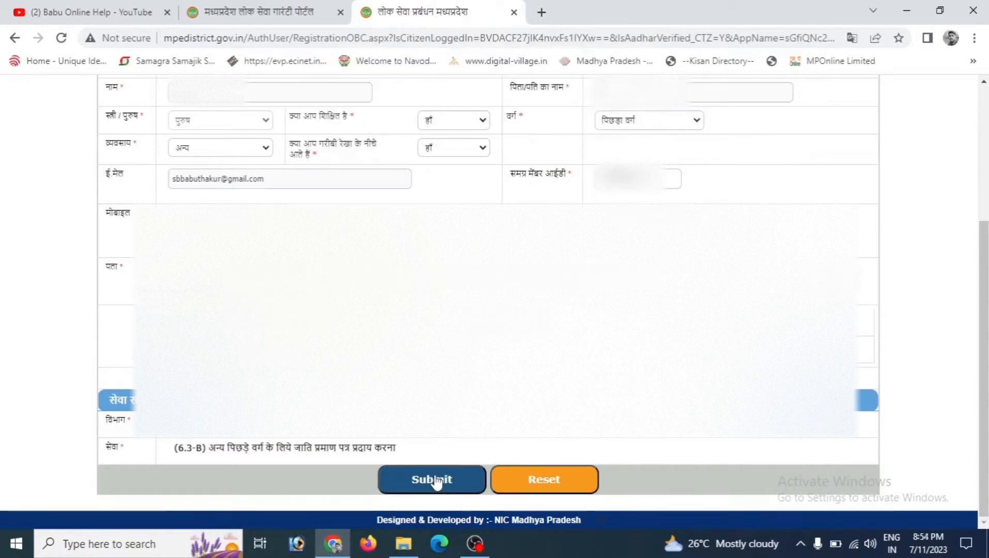
click(435, 480)
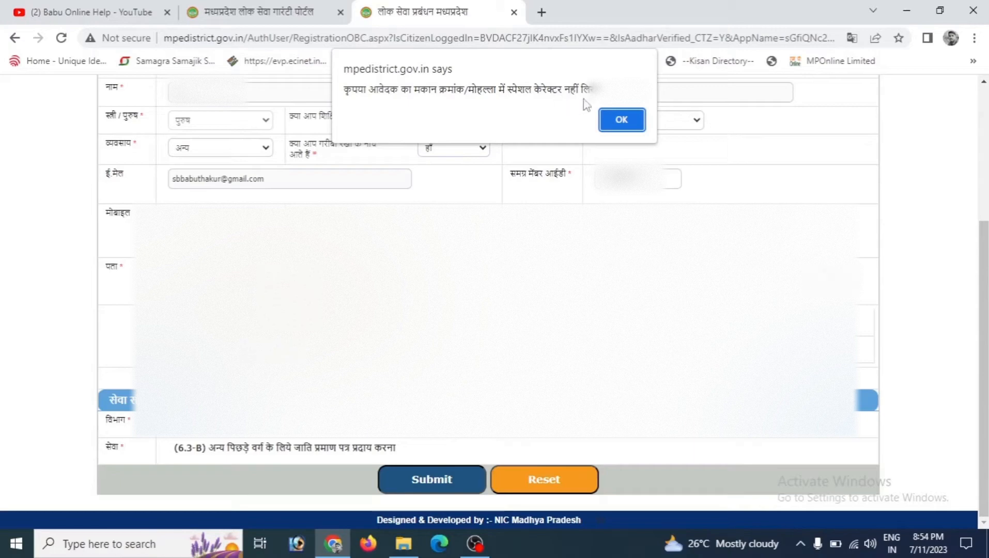
click(621, 121)
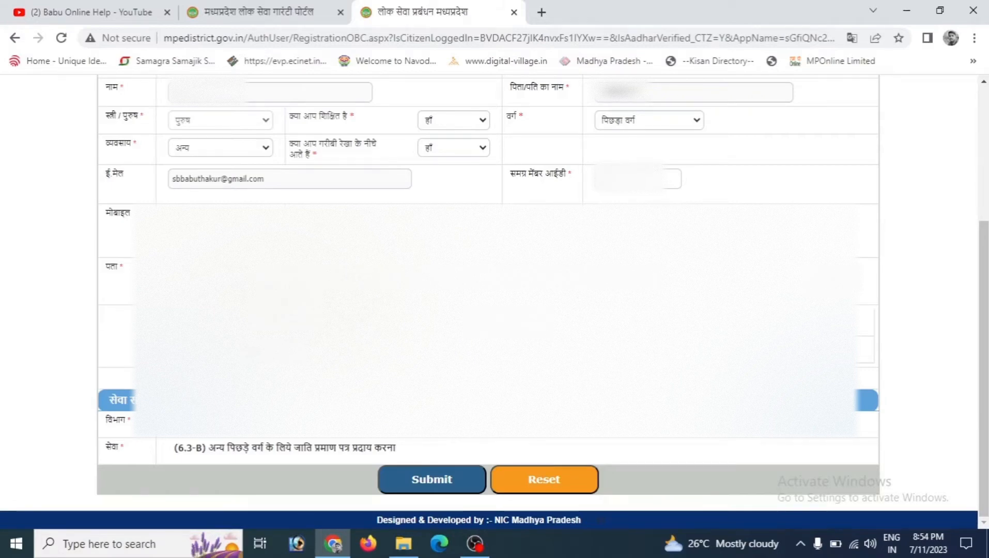
Step: Submit the registration form and look over the fields of the application form that opens
click(460, 477)
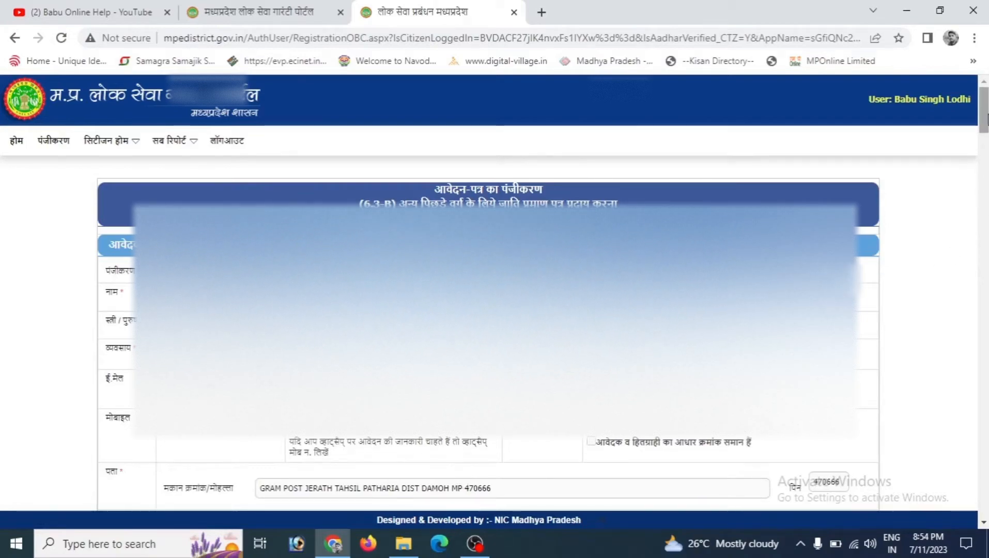
scroll(973, 195, down, 2)
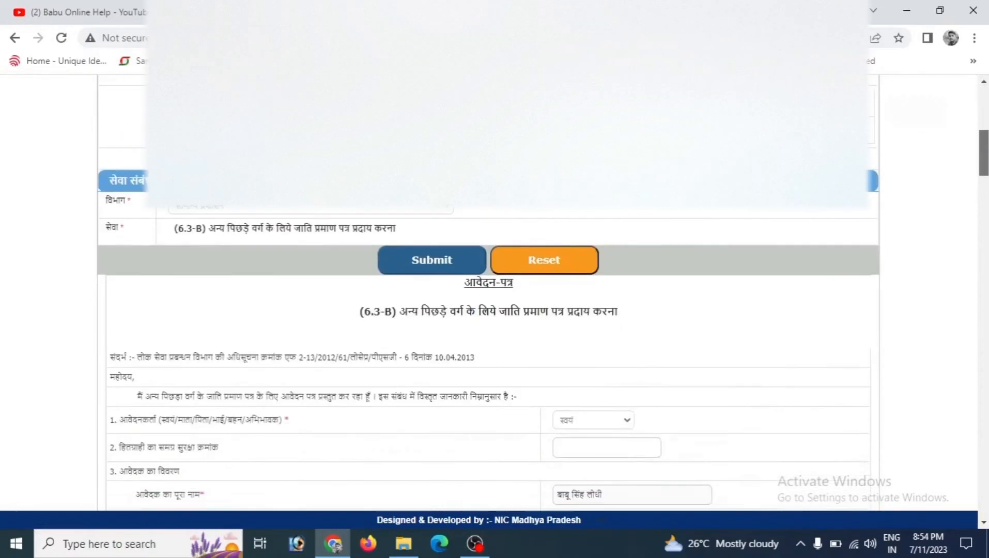
scroll(488, 289, down, 4)
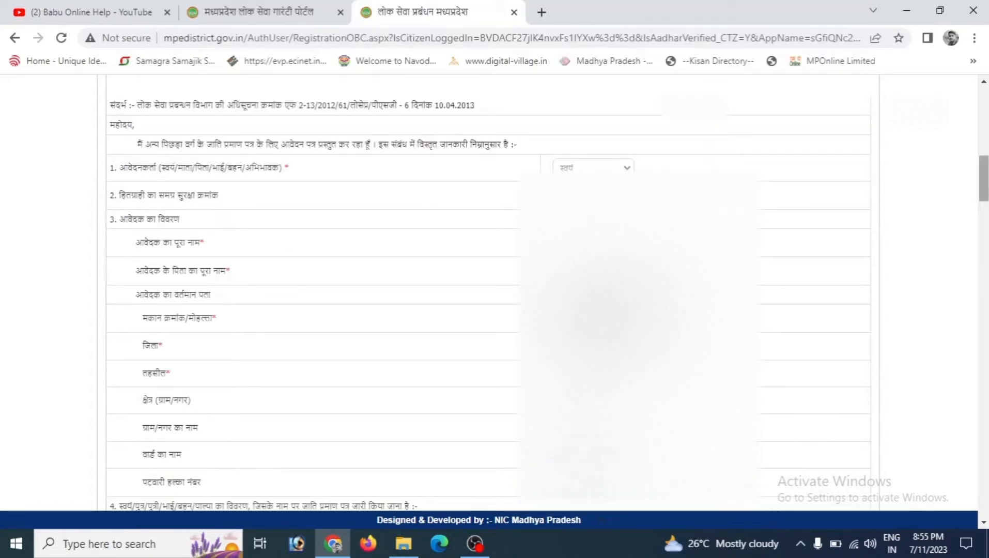
scroll(847, 191, down, 2)
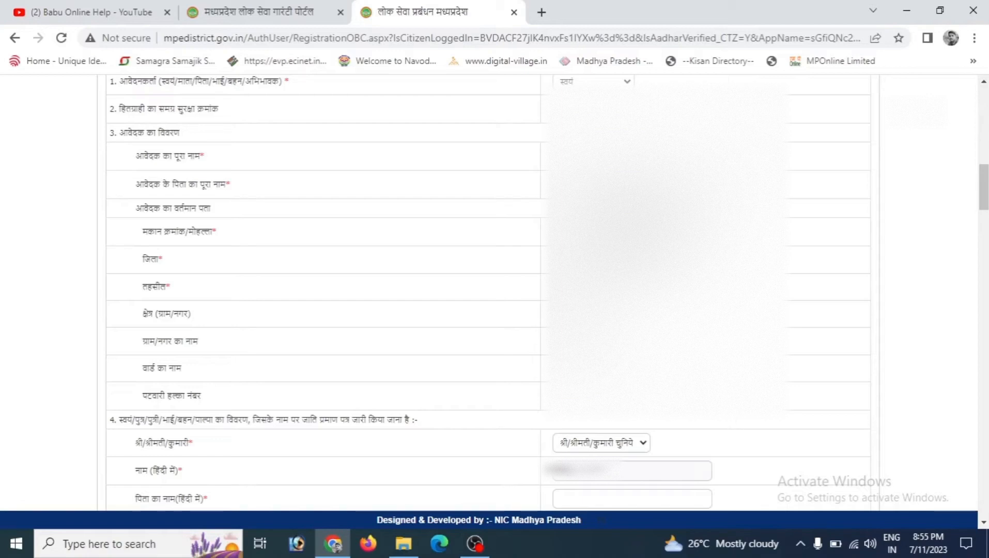
scroll(586, 345, down, 1)
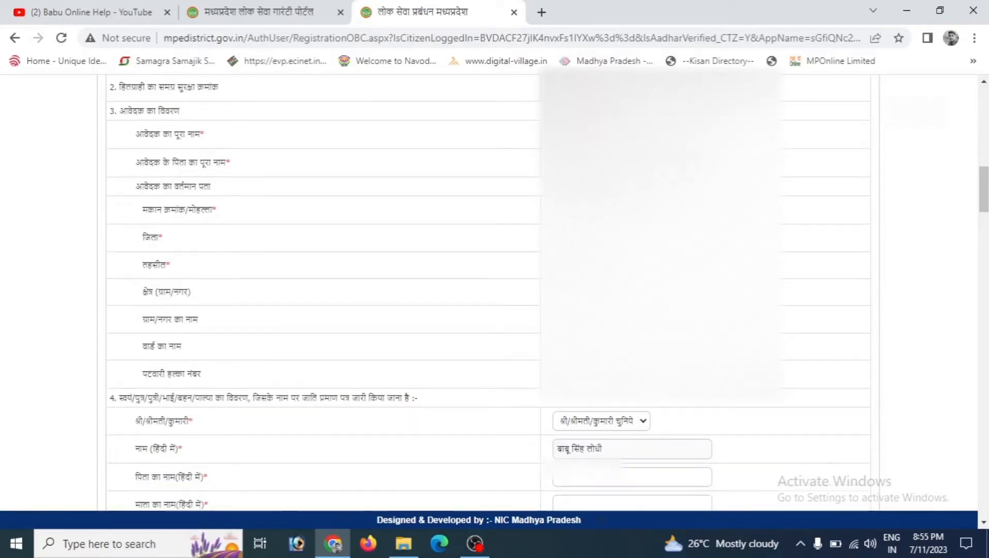
scroll(587, 345, down, 4)
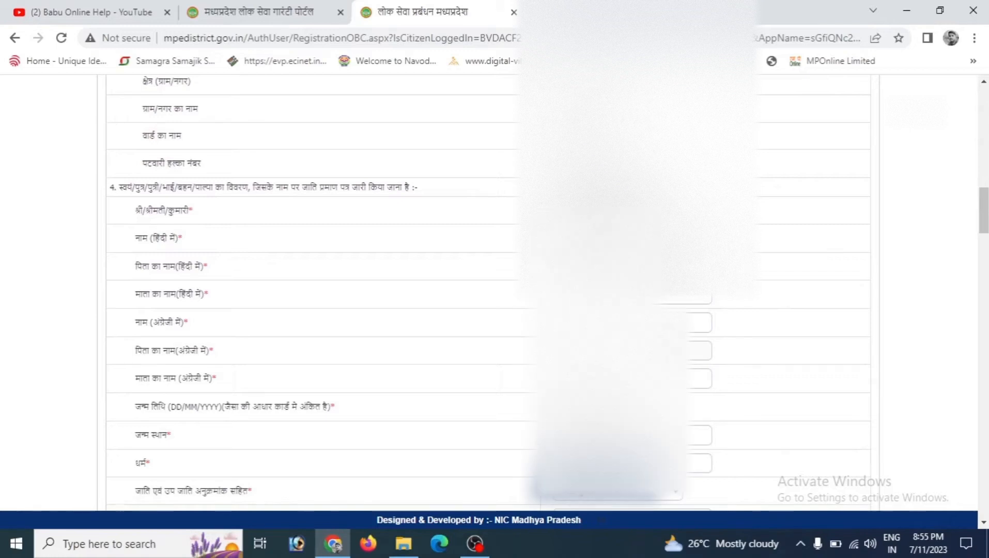
scroll(586, 345, down, 1)
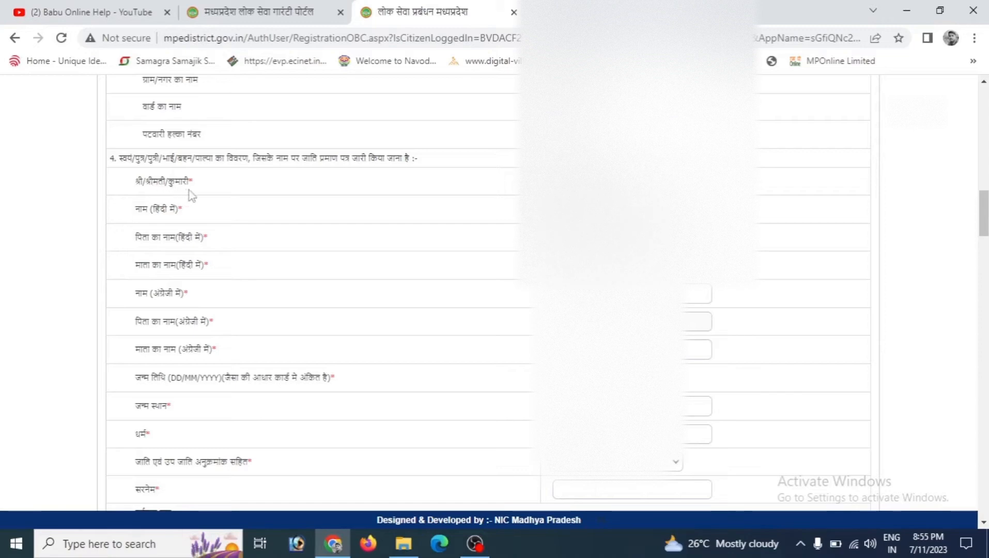
Step: Select श्री as the title in the beneficiary details and complete the mother's name in Hindi and English
click(605, 182)
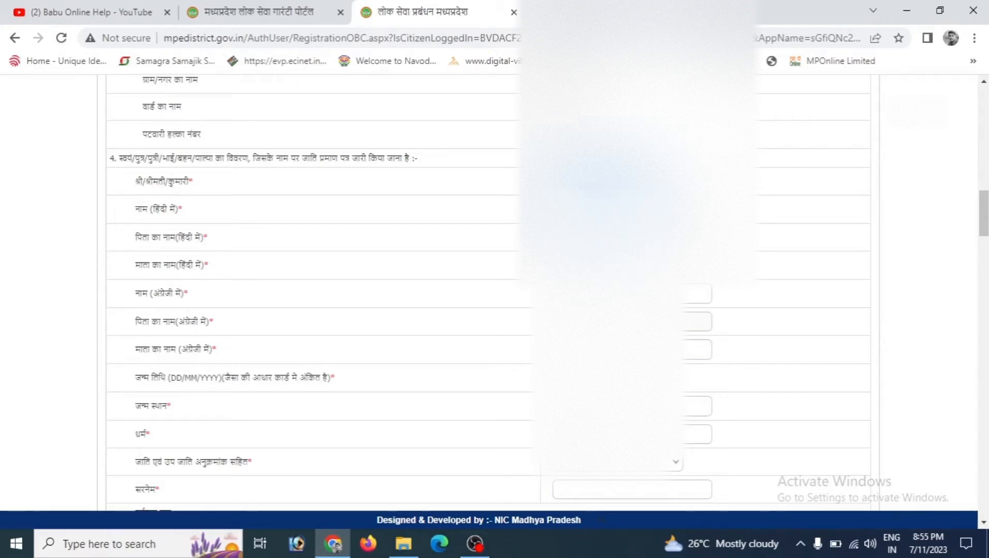
click(583, 210)
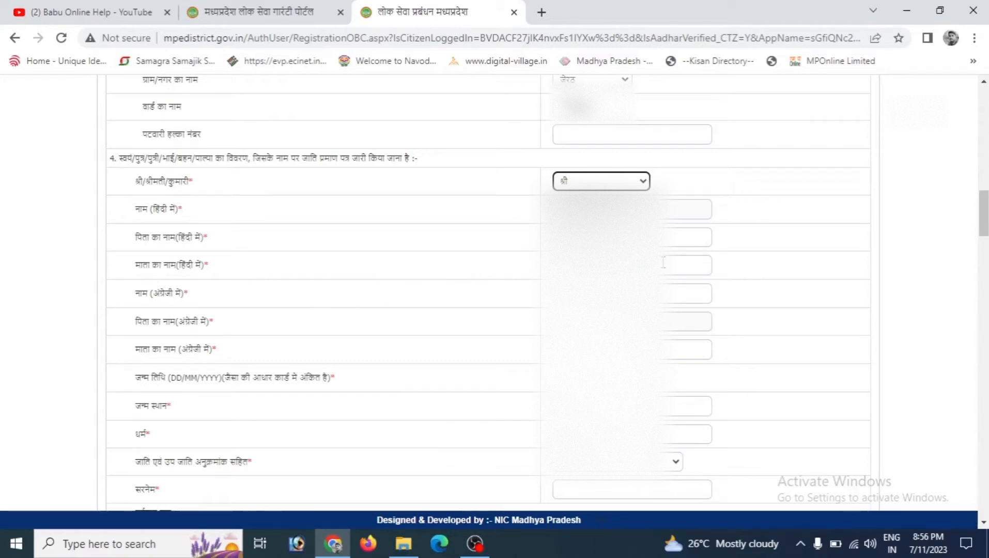
click(601, 265)
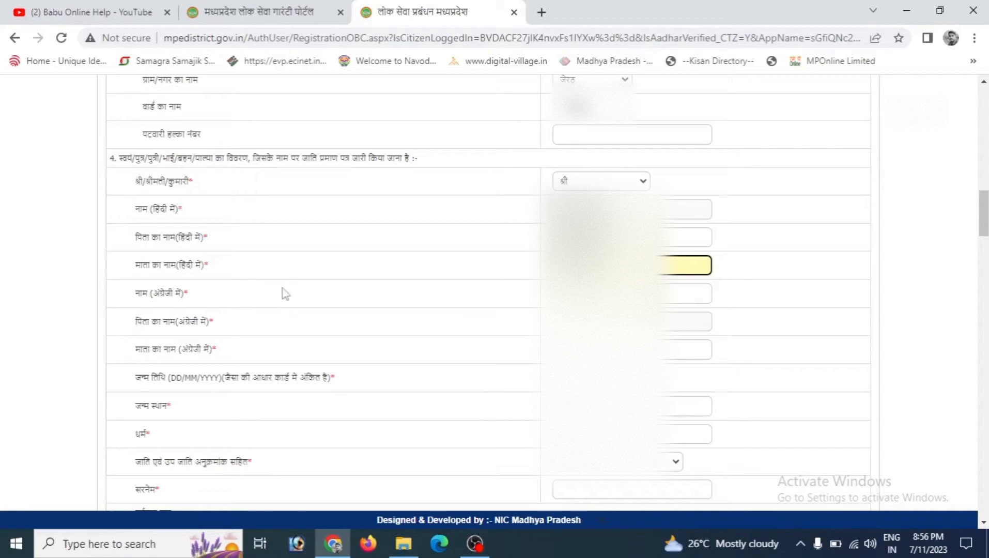
key(Tab)
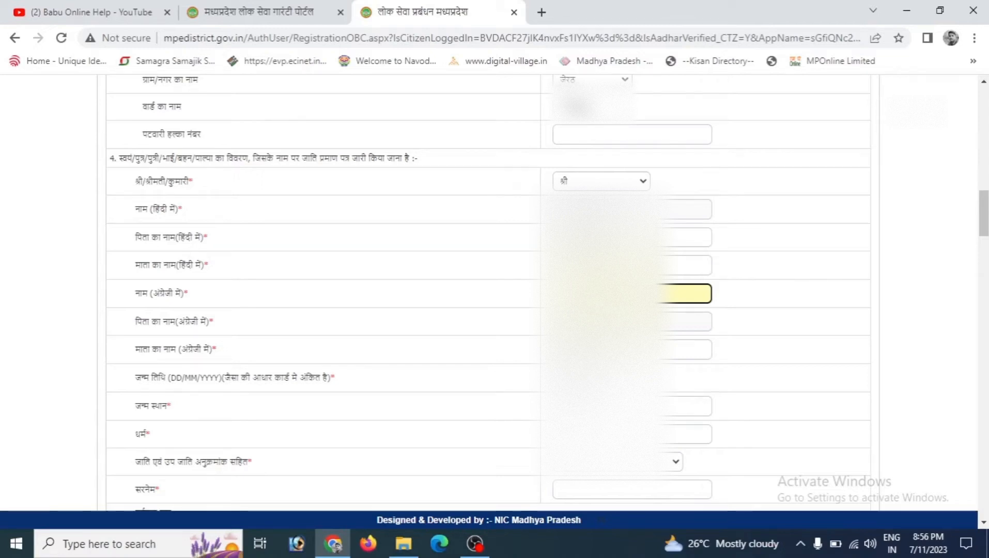
click(619, 349)
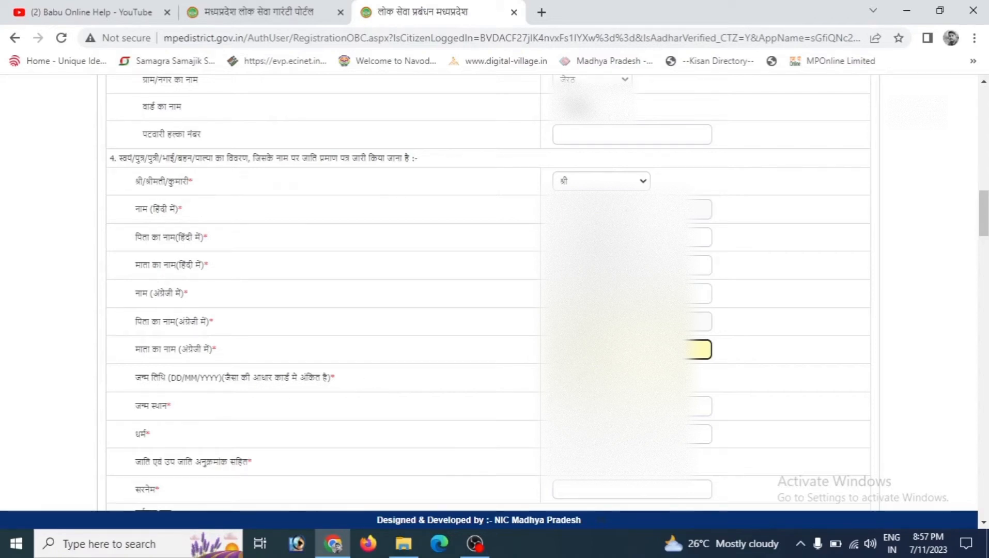
Step: Fill the date of birth field and enter jerath as the birthplace
click(584, 377)
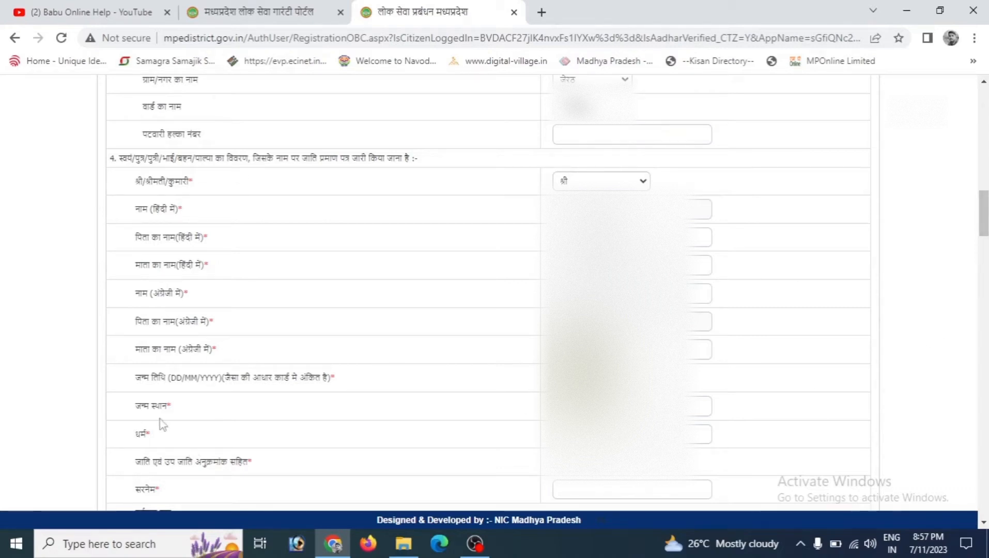
click(591, 405)
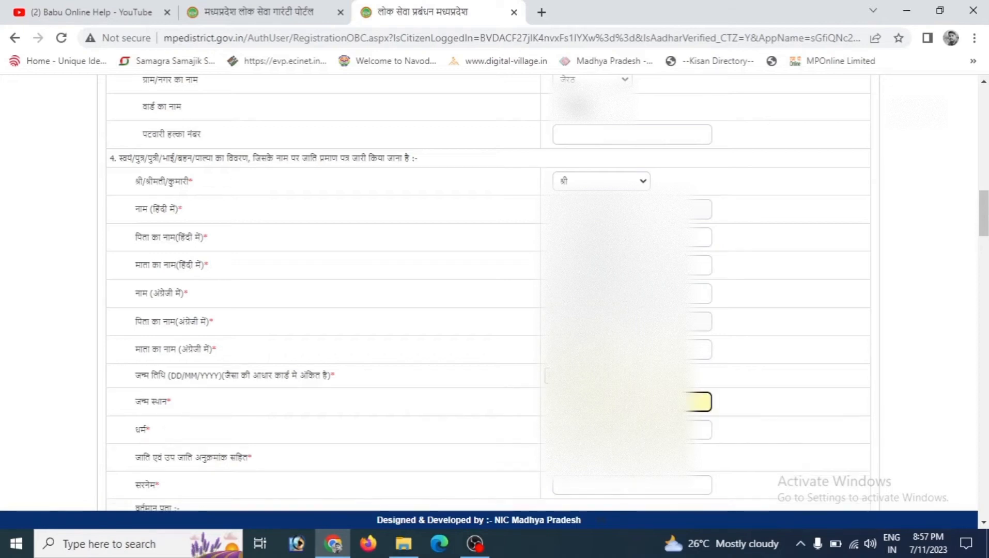
text(jerath)
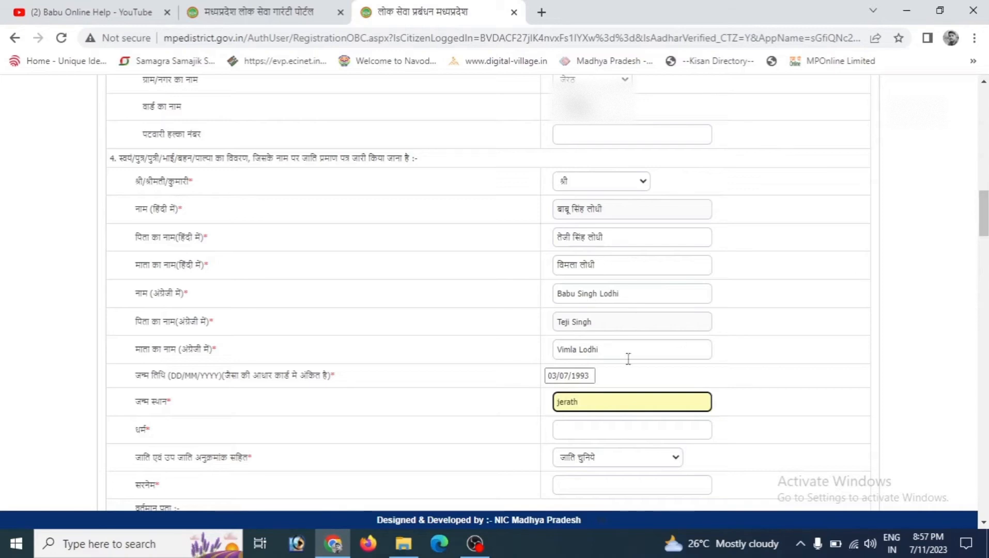
Step: Enter the applicant's surname in Hindi using the Hindi input language
scroll(983, 217, down, 2)
scroll(983, 217, down, 2)
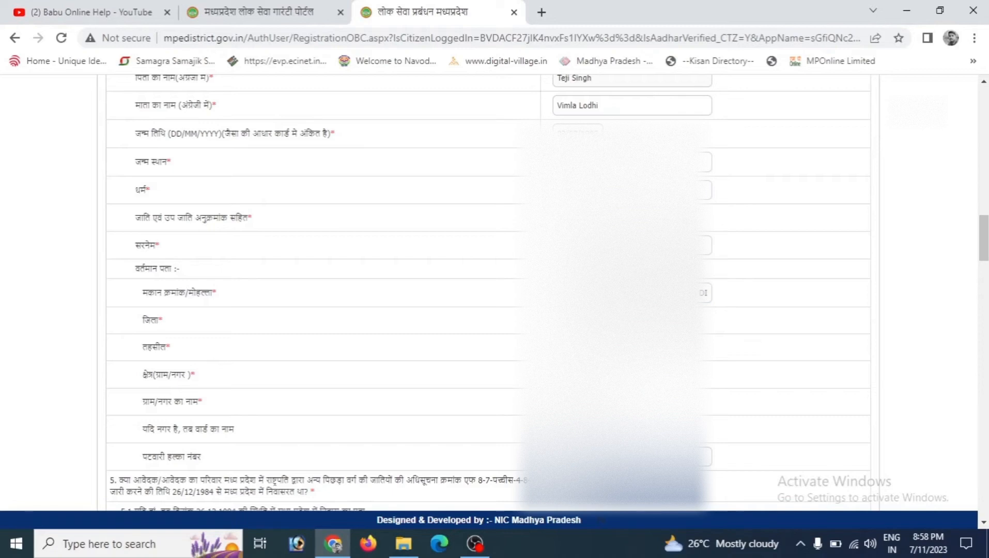
click(631, 245)
key(alt+shift)
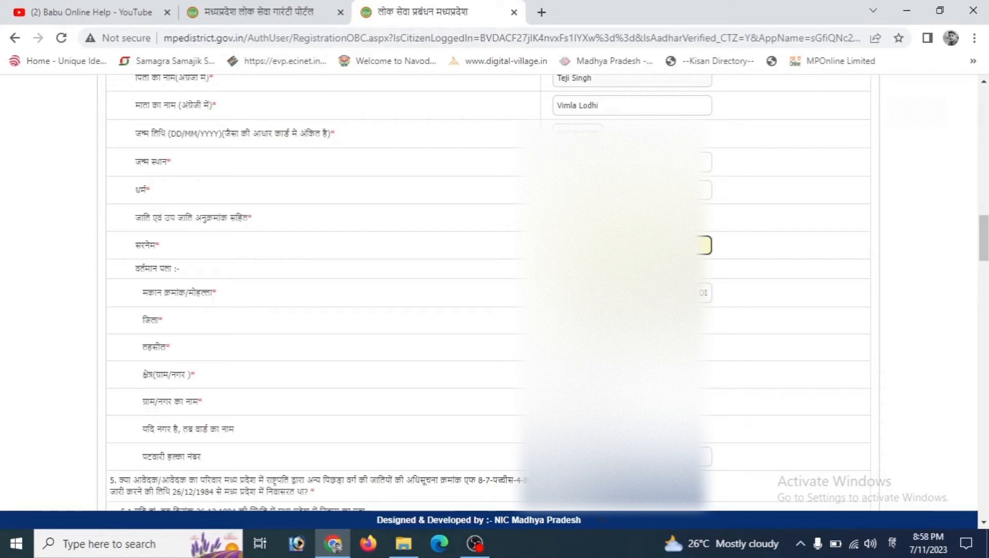
text(lo)
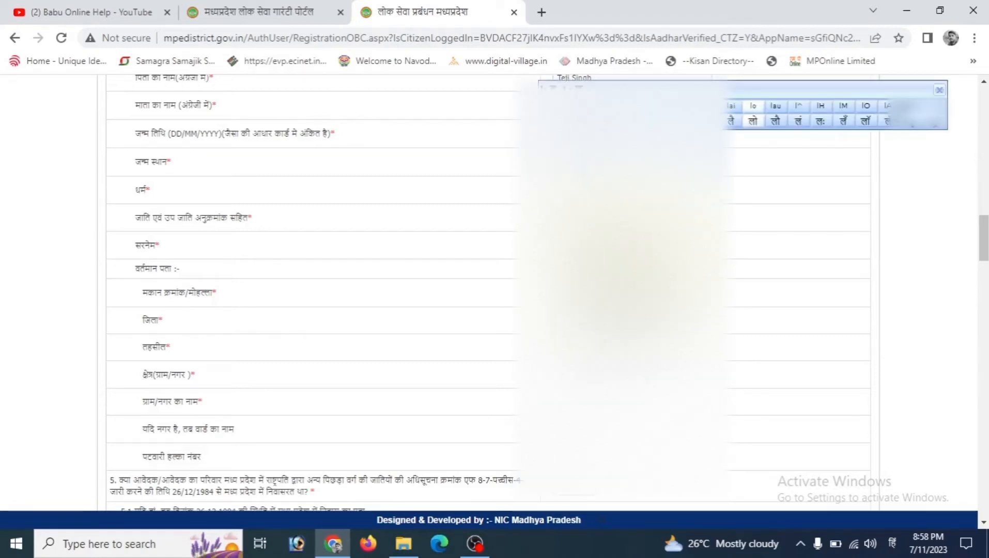
text(dh)
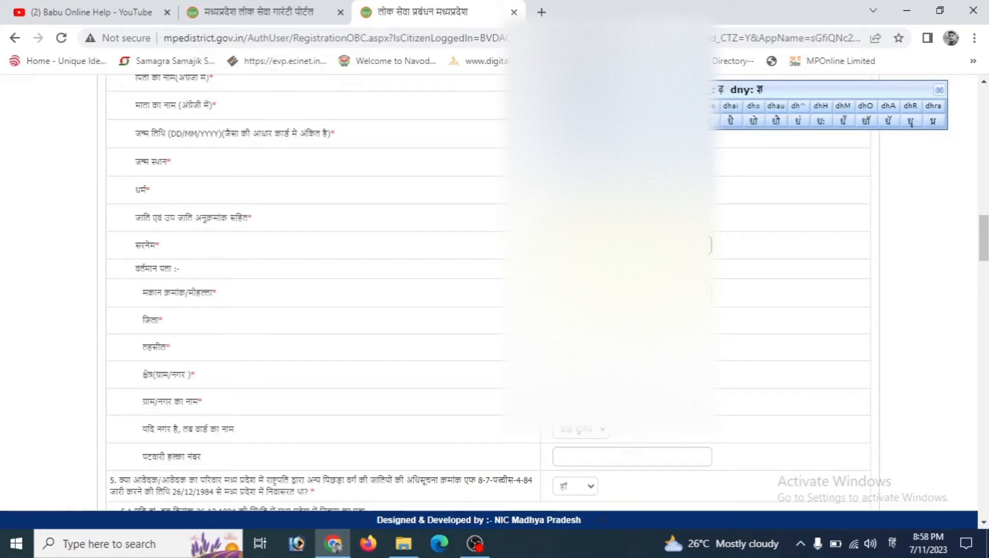
key(alt+shift)
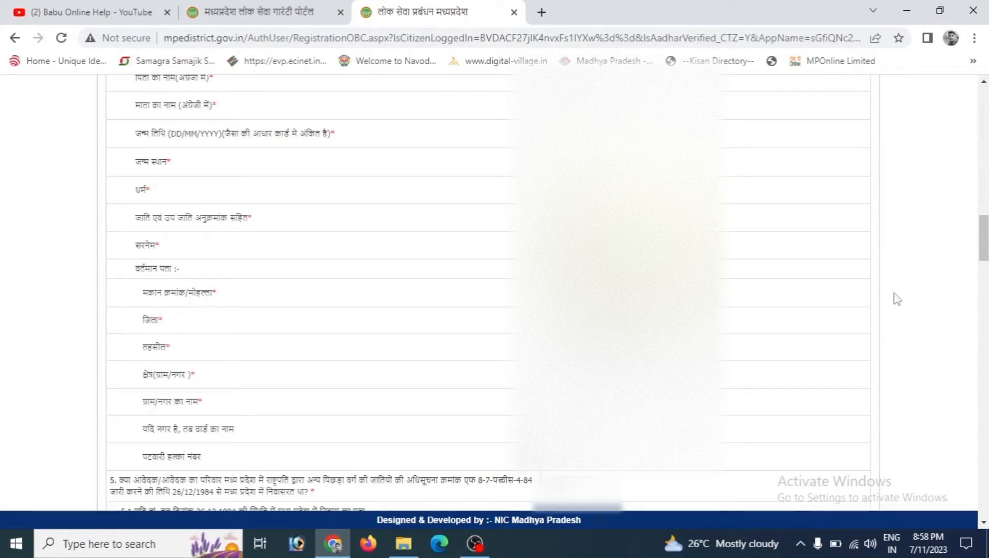
Step: Tick the option stating the 26.12.1984 residence address is the same as the current address
scroll(896, 299, down, 5)
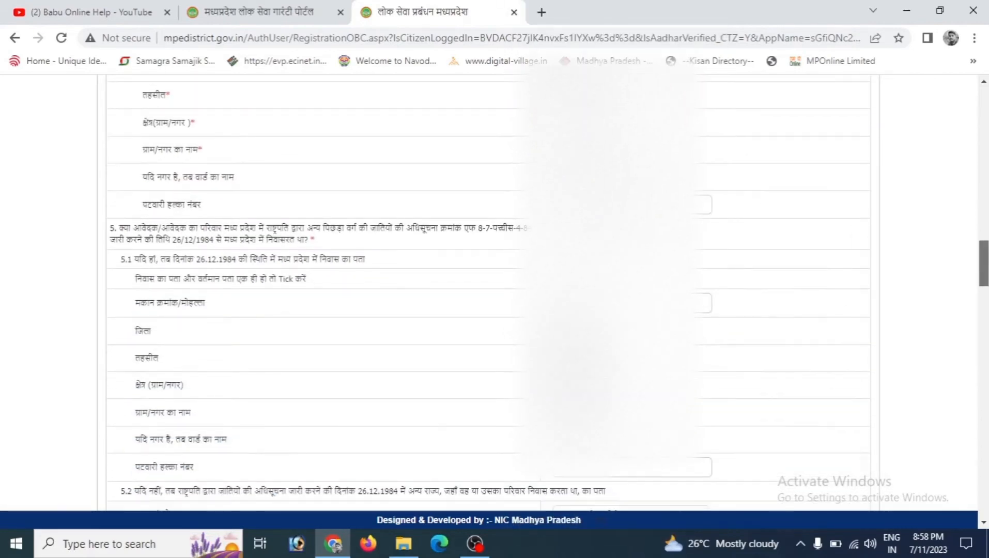
scroll(488, 292, down, 2)
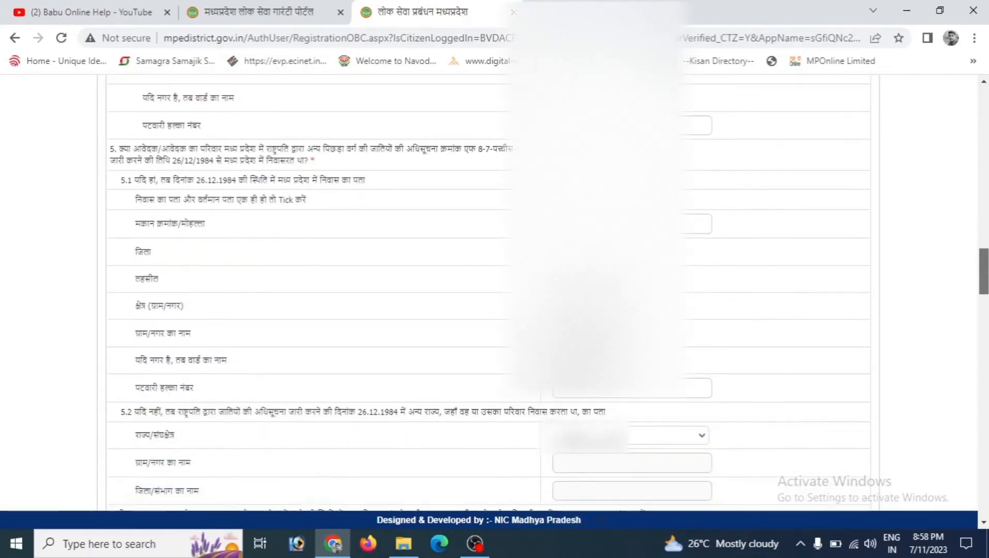
scroll(139, 238, up, 1)
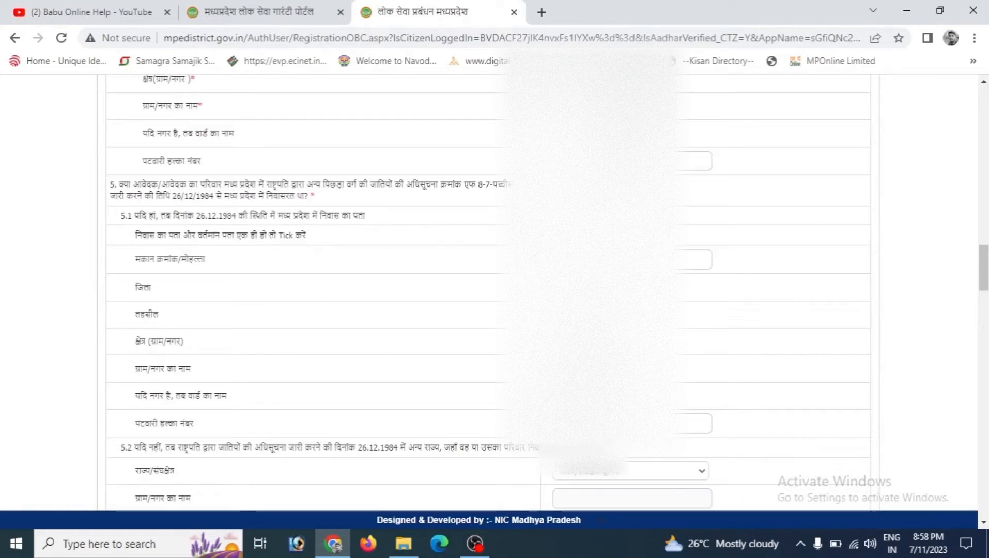
click(557, 236)
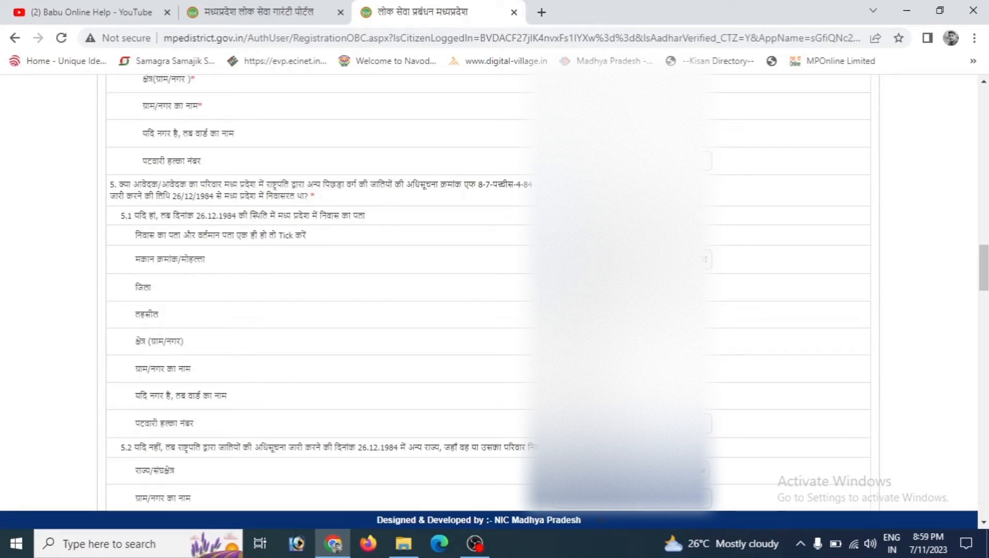
Step: Review the property, occupation and document sections, opening the photo upload dialog without choosing a file
scroll(488, 293, down, 4)
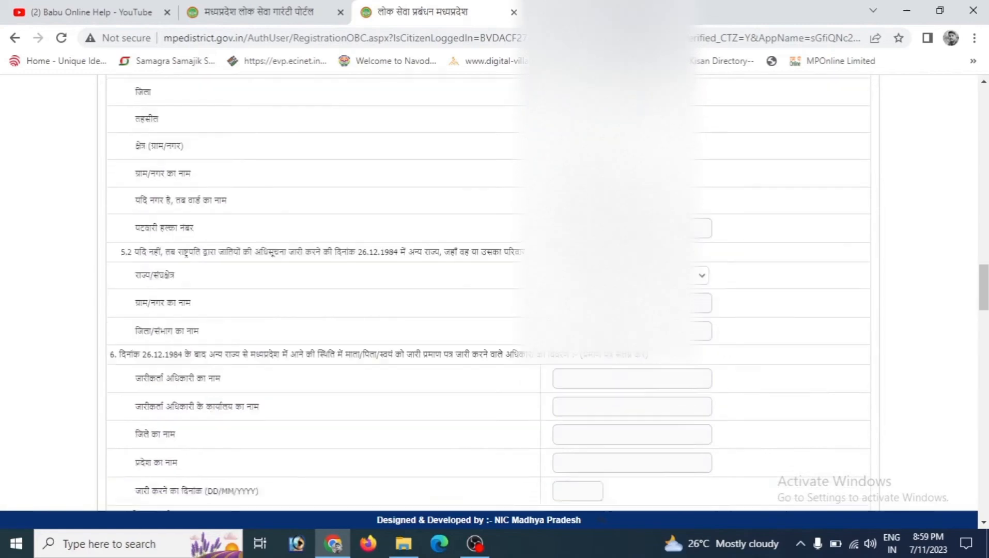
scroll(561, 251, down, 8)
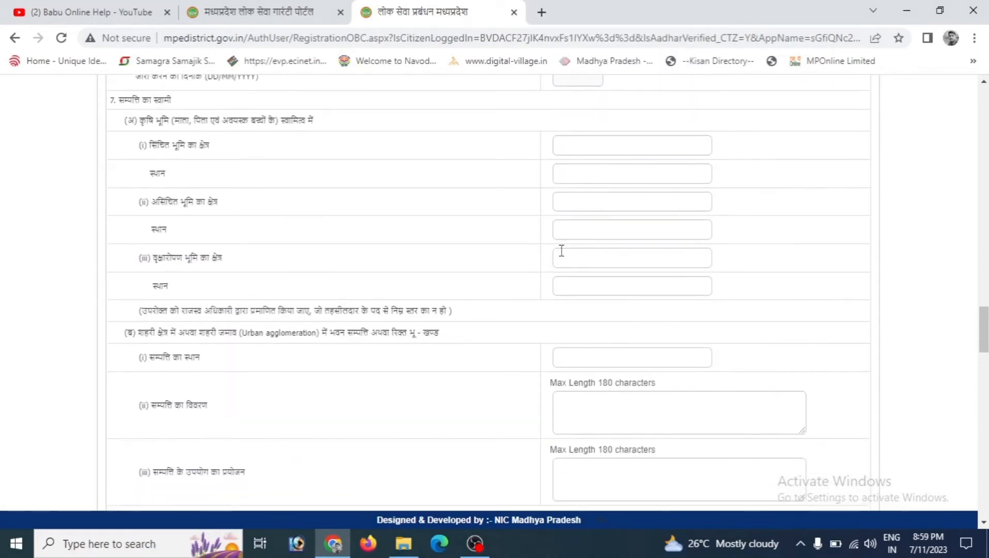
scroll(561, 251, down, 12)
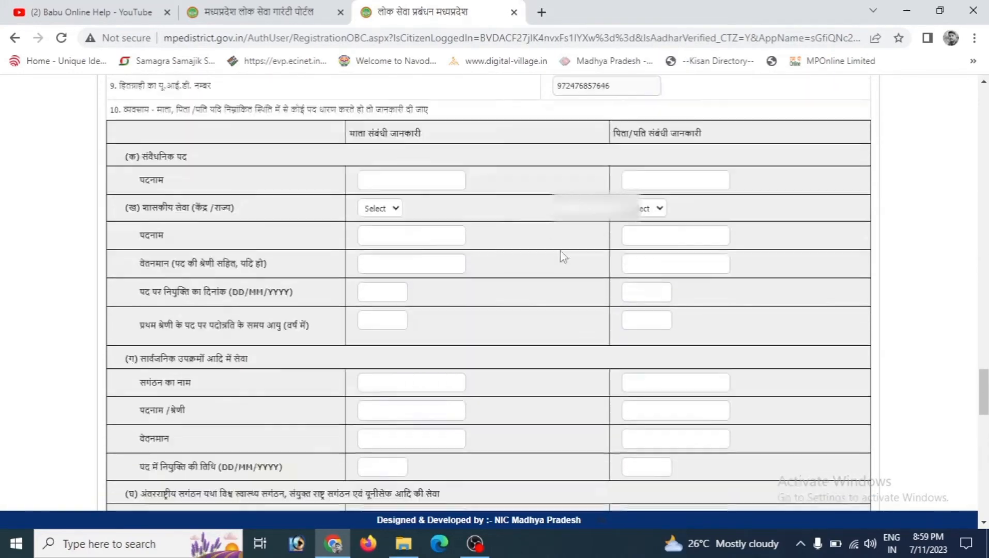
scroll(563, 257, down, 3)
scroll(563, 257, up, 4)
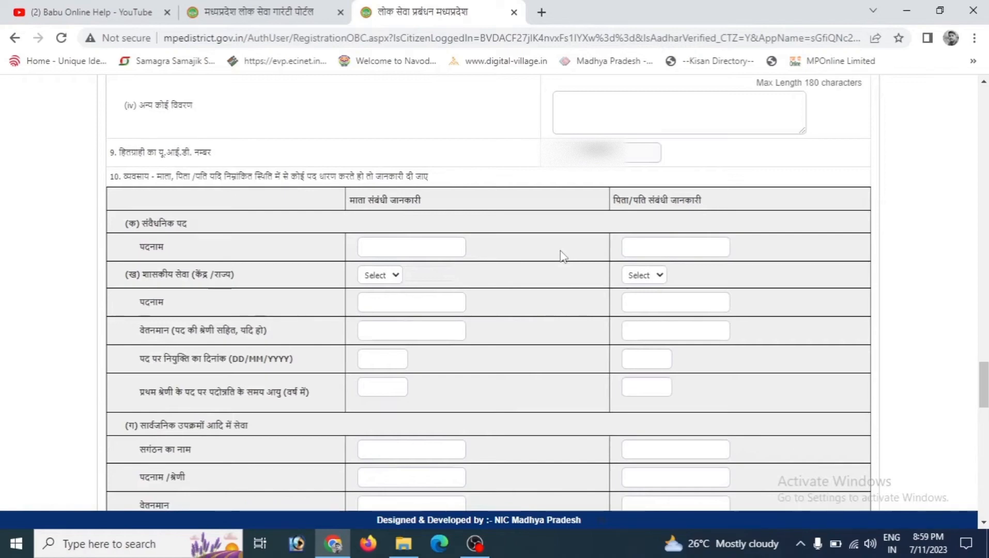
scroll(561, 253, down, 15)
scroll(560, 251, down, 6)
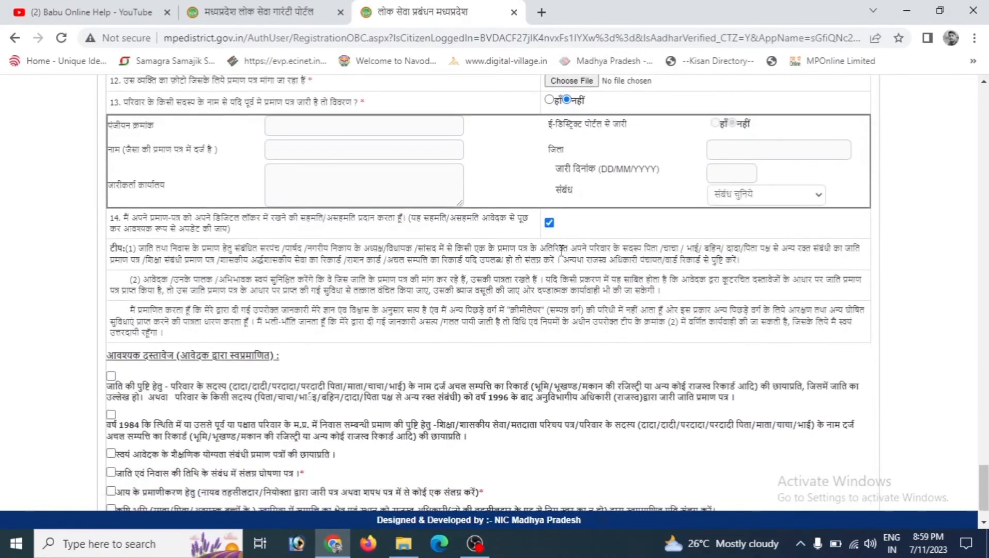
scroll(560, 251, up, 1)
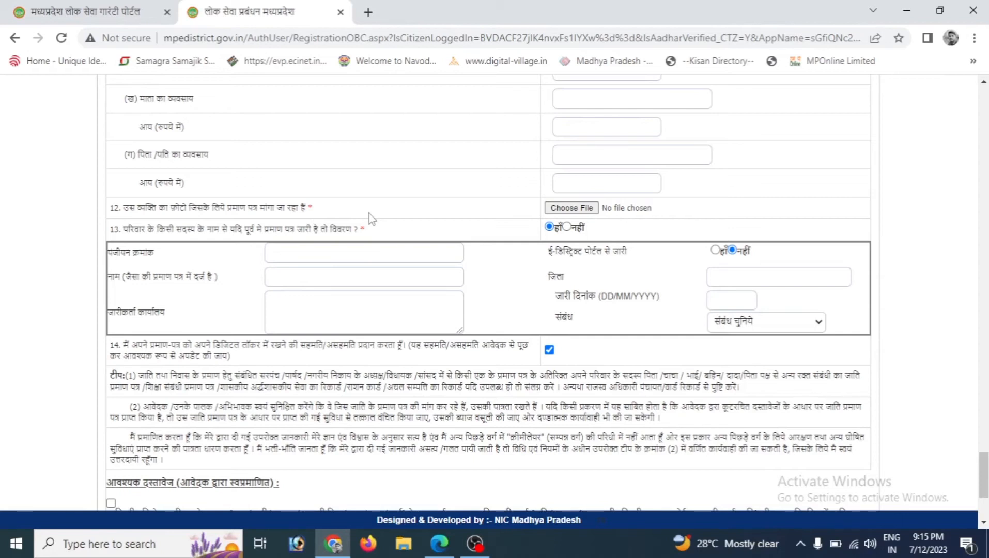
click(571, 208)
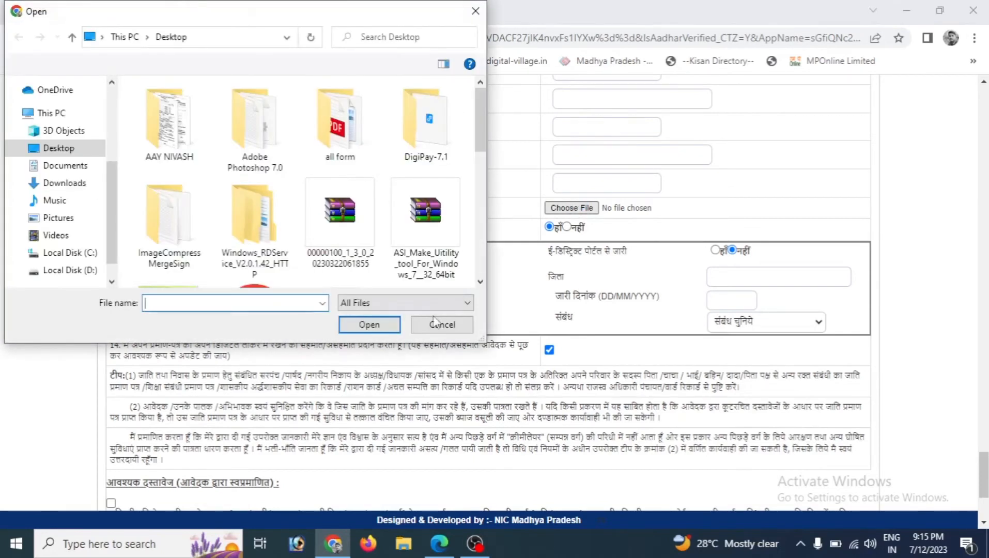
click(433, 327)
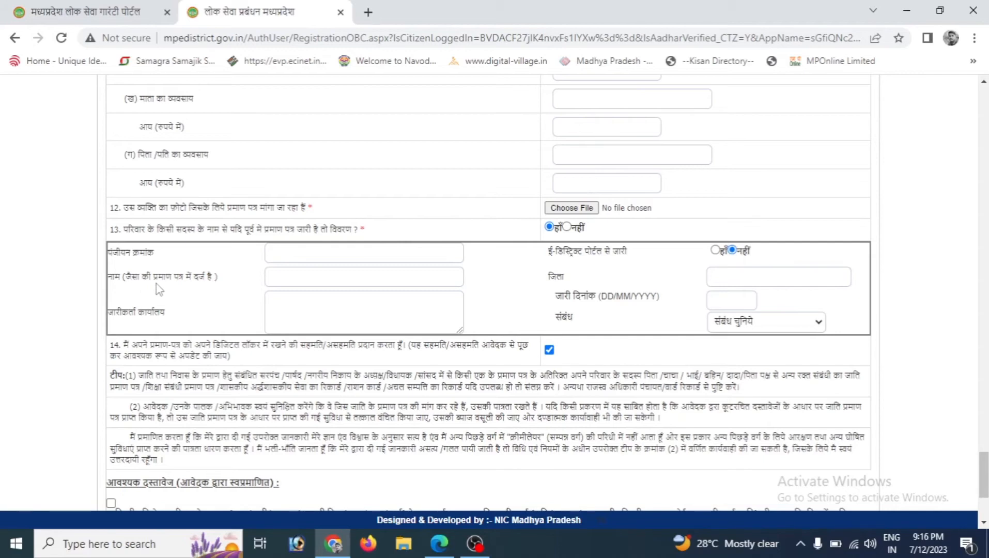
Step: Fill in the earlier family certificate's registration number, name and issuing office
click(285, 278)
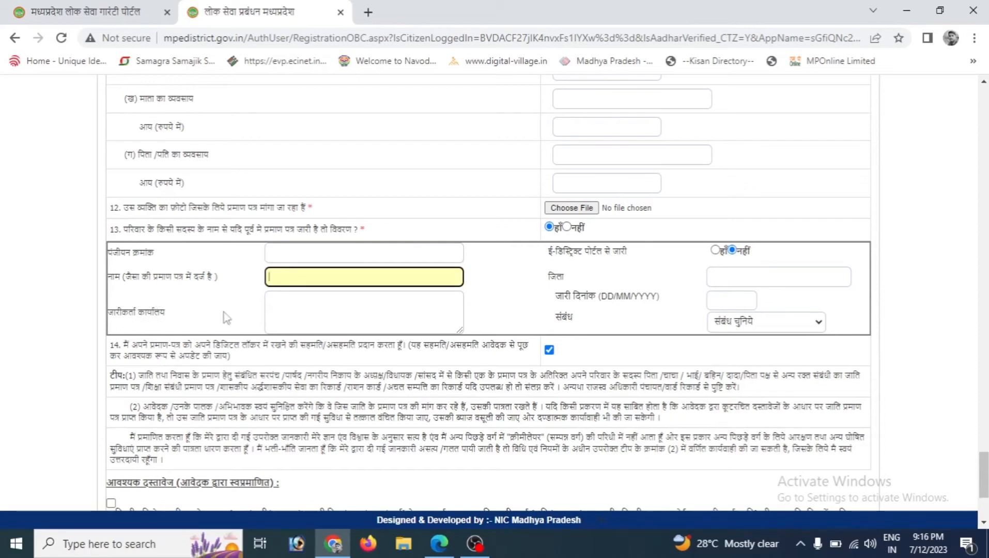
click(310, 318)
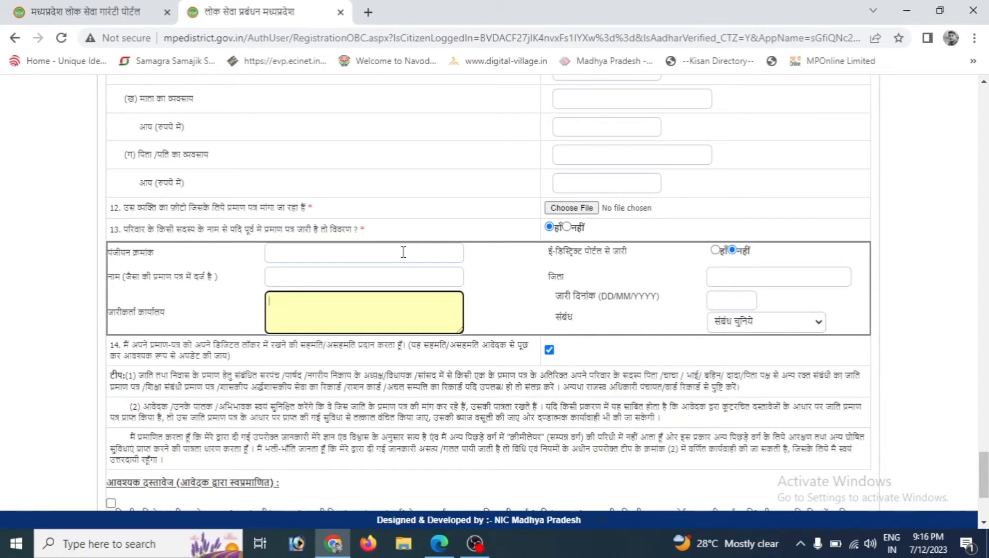
click(306, 255)
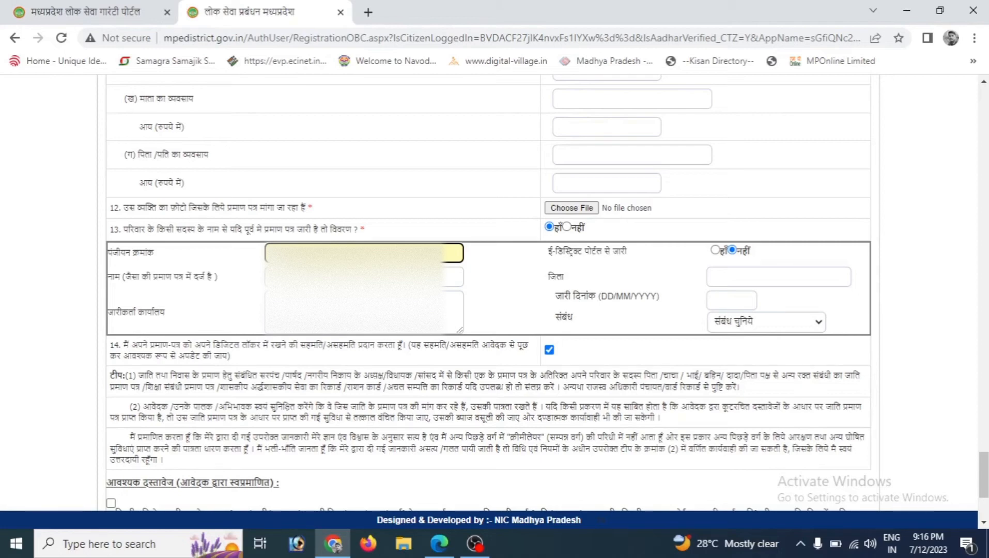
scroll(488, 289, down, 2)
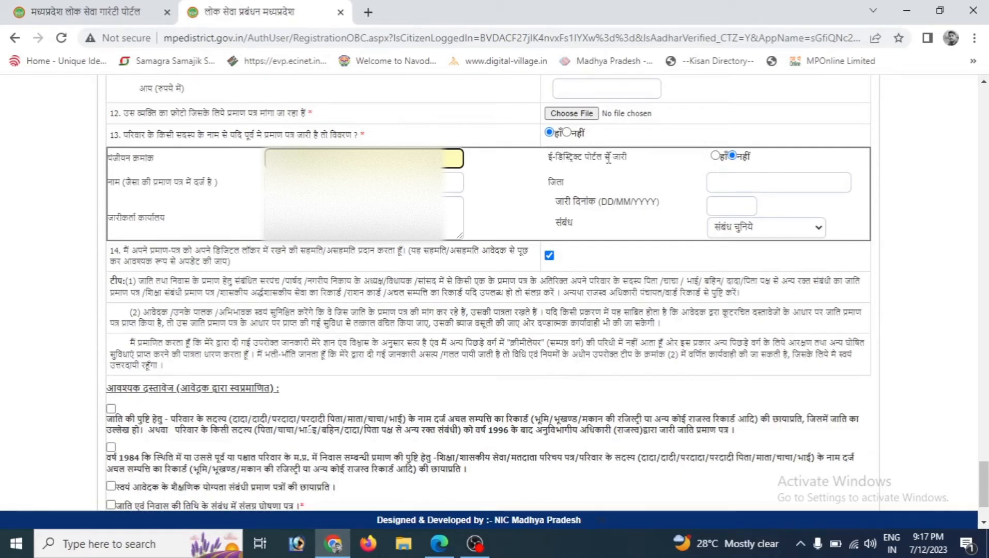
Step: Mark the earlier certificate as issued on the e-District portal and set the relation to 'पिता पक्ष से अन्य रक्त संबंधी'
click(715, 156)
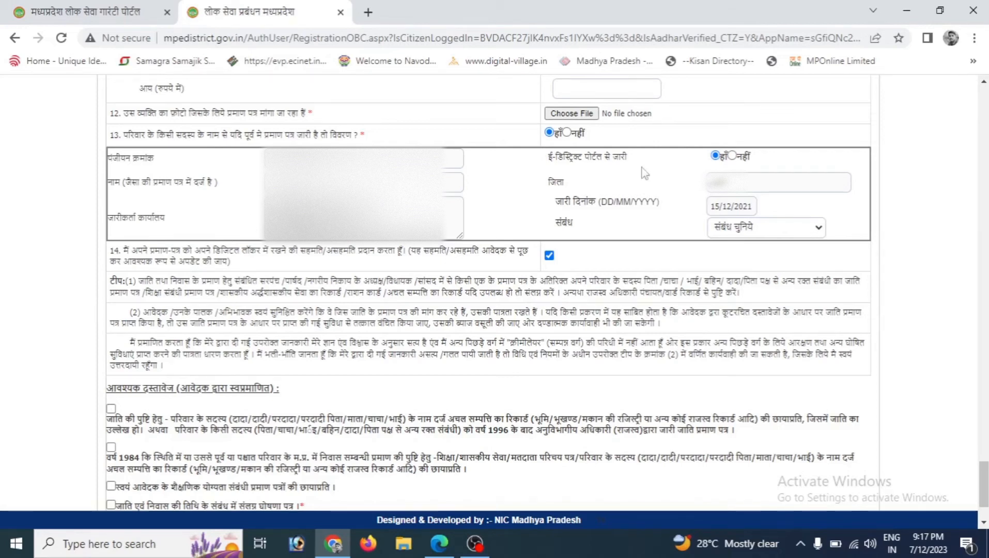
click(743, 227)
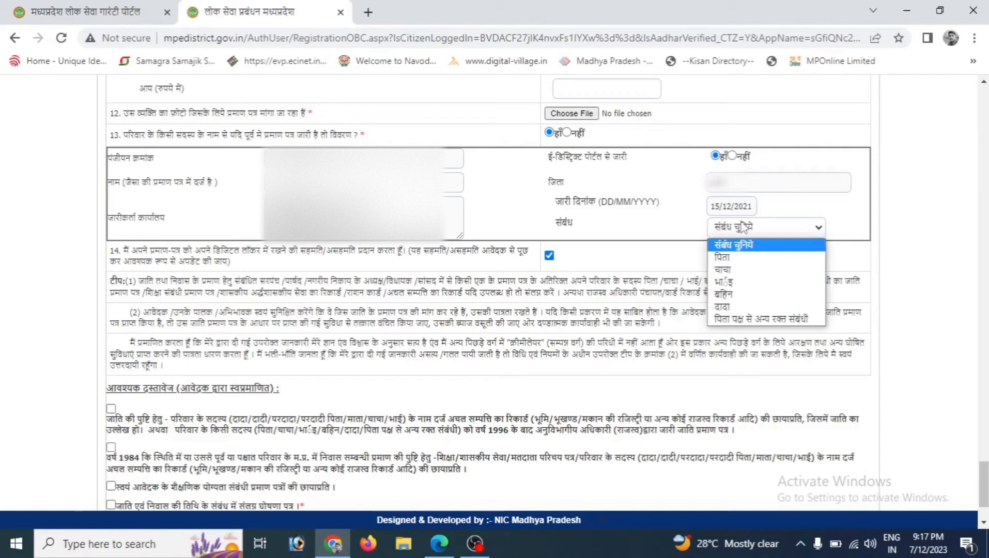
click(753, 320)
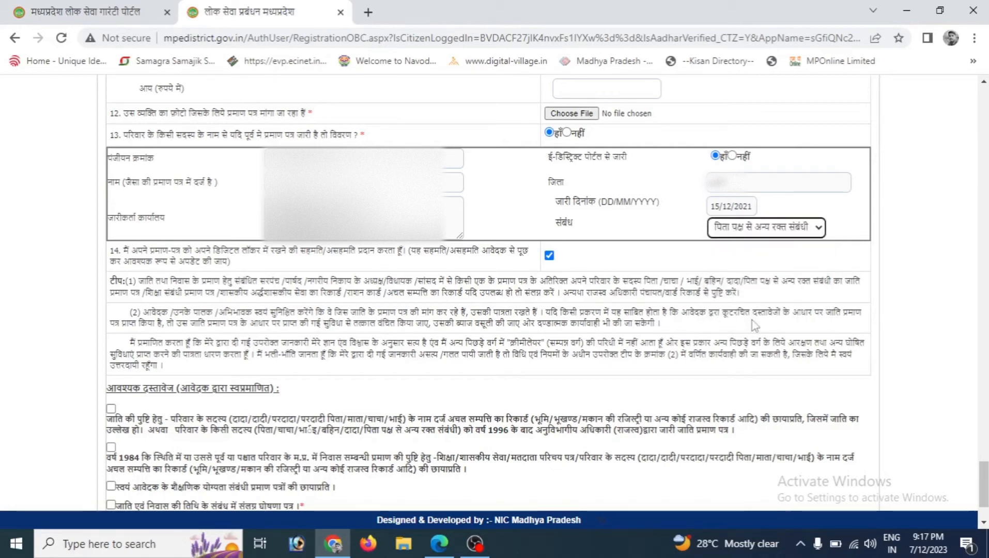
click(753, 325)
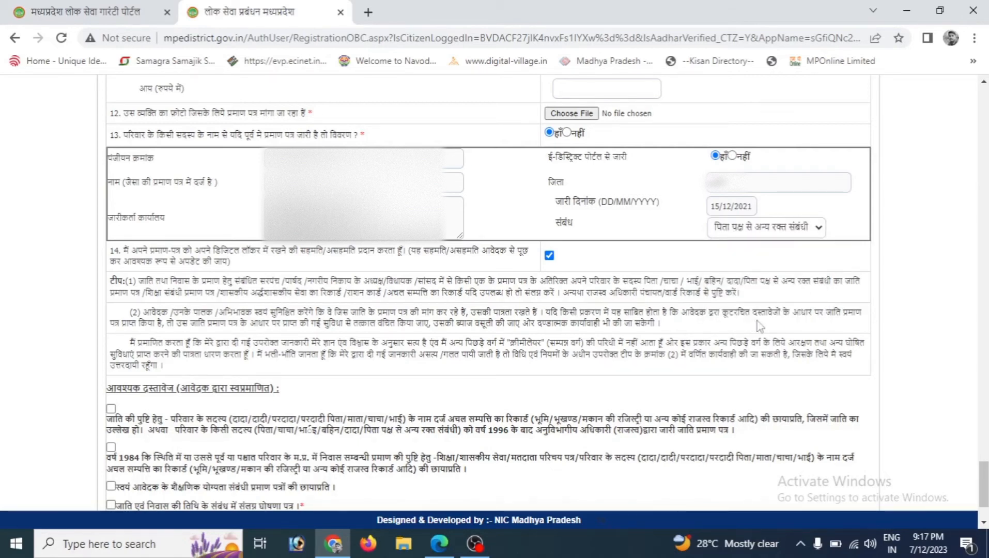
Step: Tick the required documents for the caste-and-residence declaration and the income certificate
scroll(759, 326, down, 2)
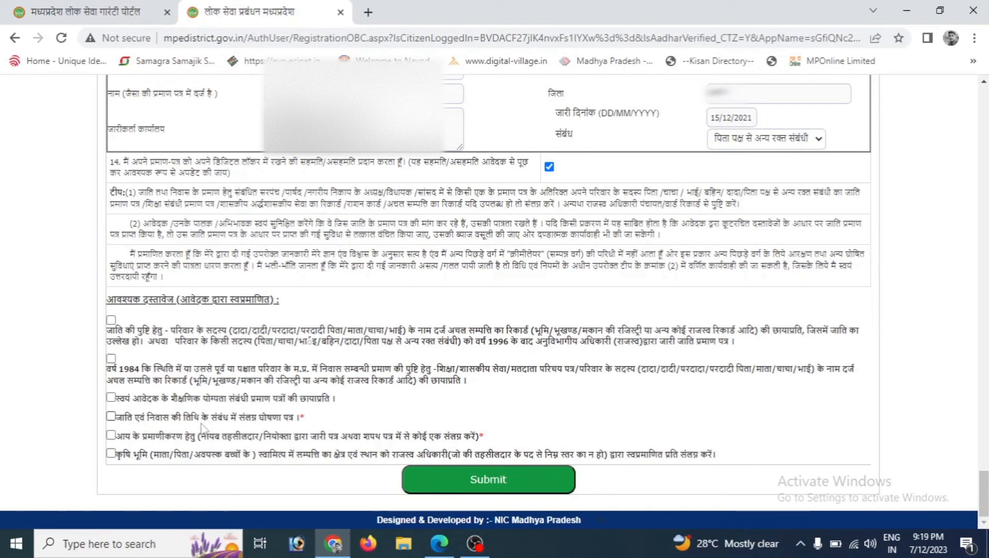
click(111, 417)
click(111, 435)
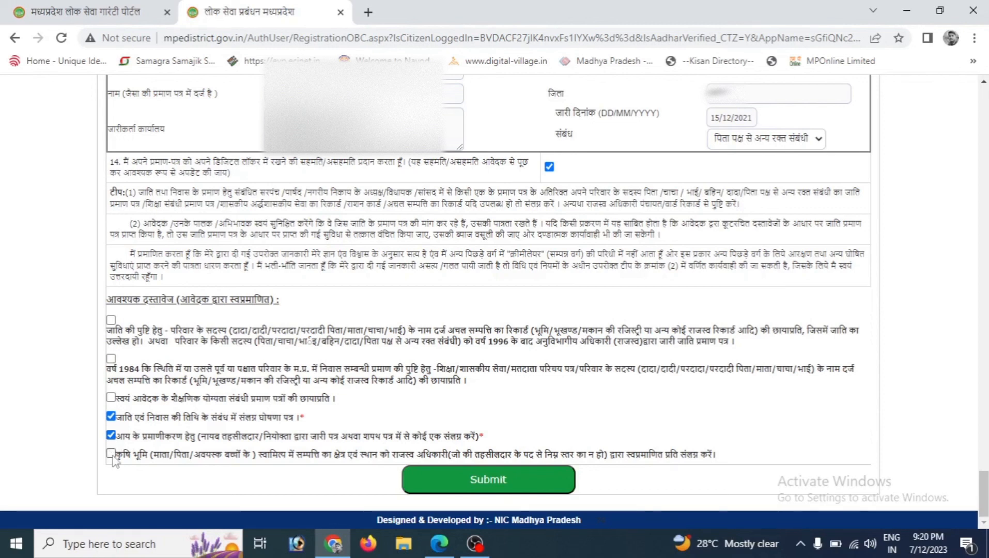